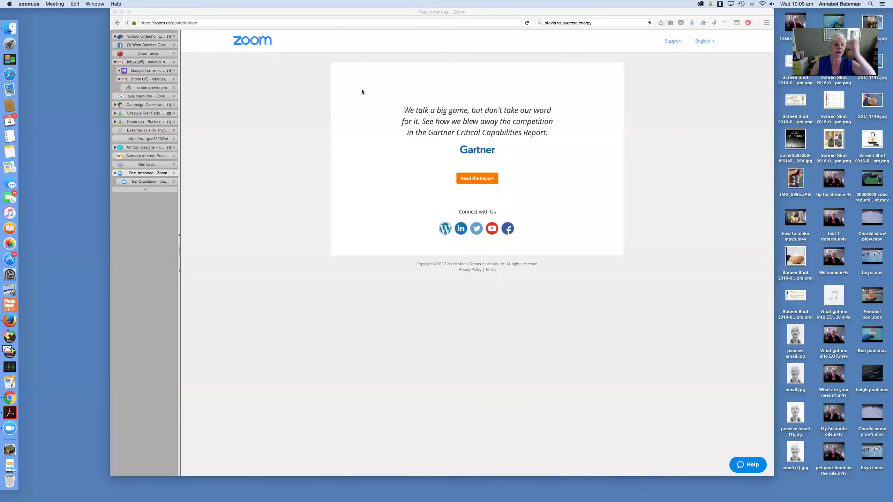
Step: Log in to the doTERRA Virtual Office with the member ID and password
left_click(145, 138)
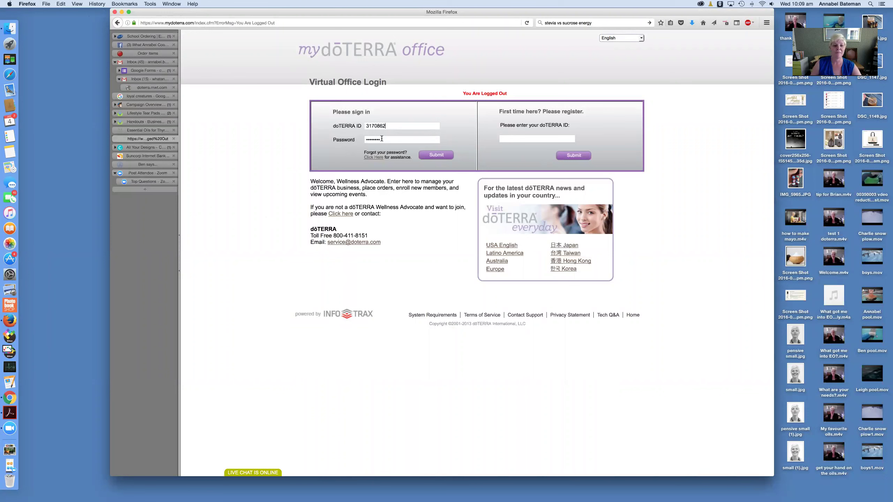
left_click(439, 156)
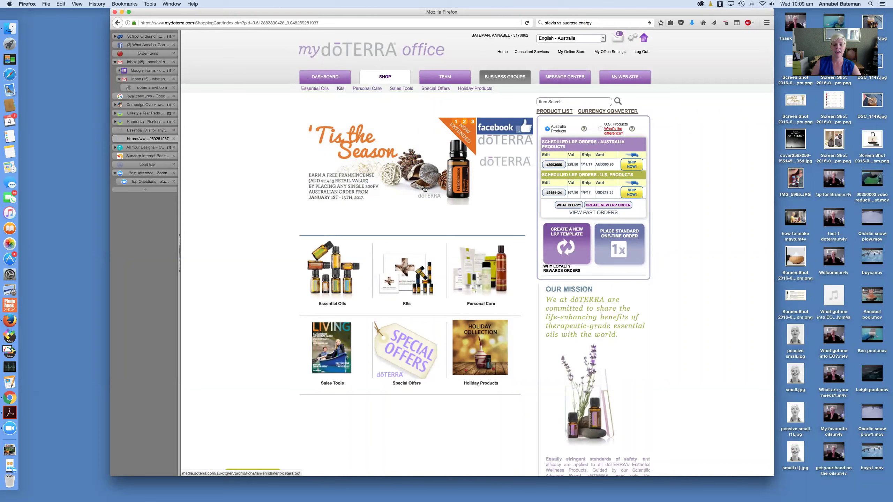
scroll(542, 119, "down", 1)
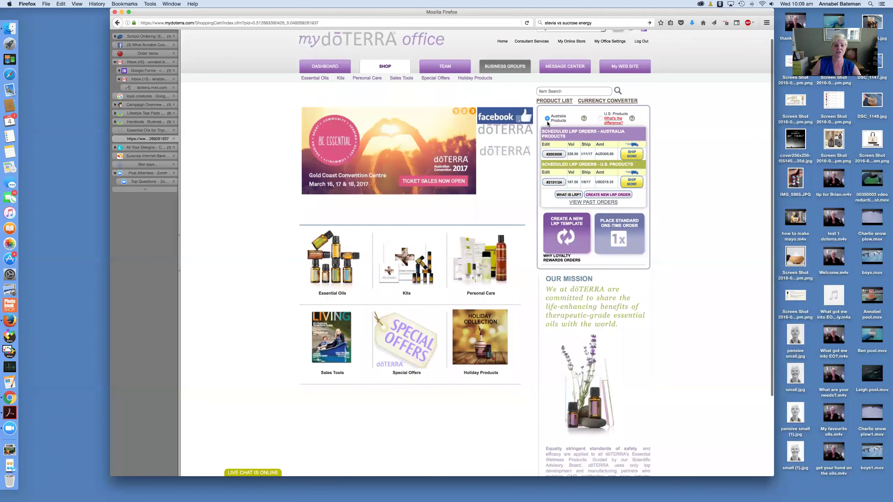
scroll(547, 123, "down", 1)
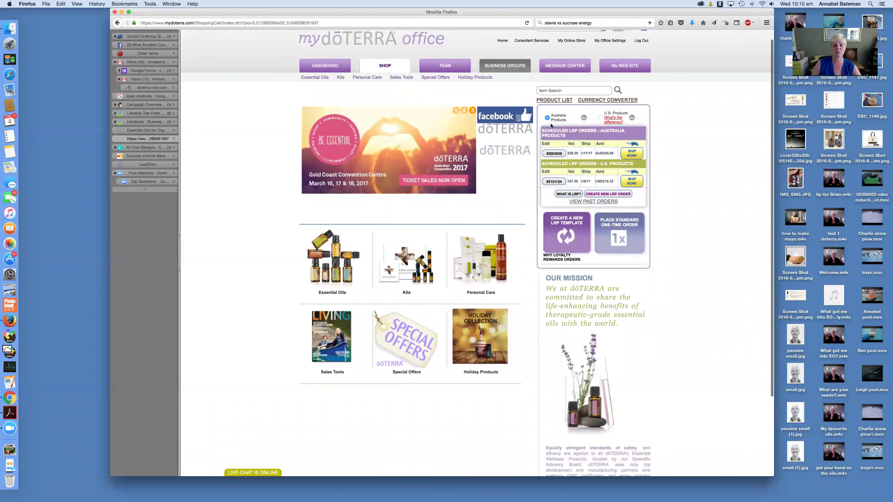
scroll(590, 116, "down", 1)
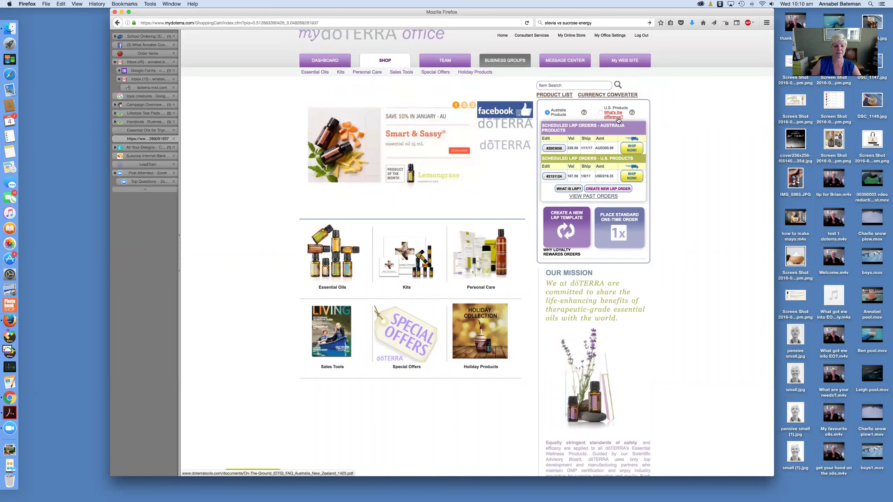
scroll(618, 120, "up", 3)
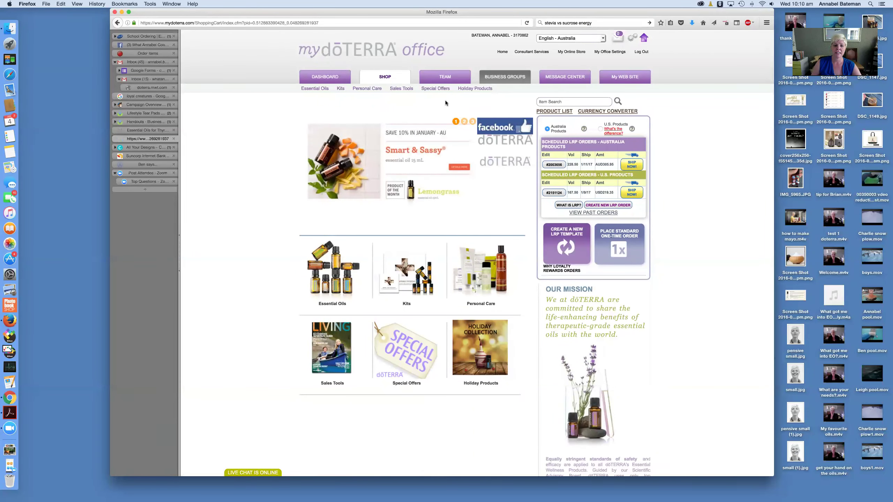
scroll(404, 176, "down", 1)
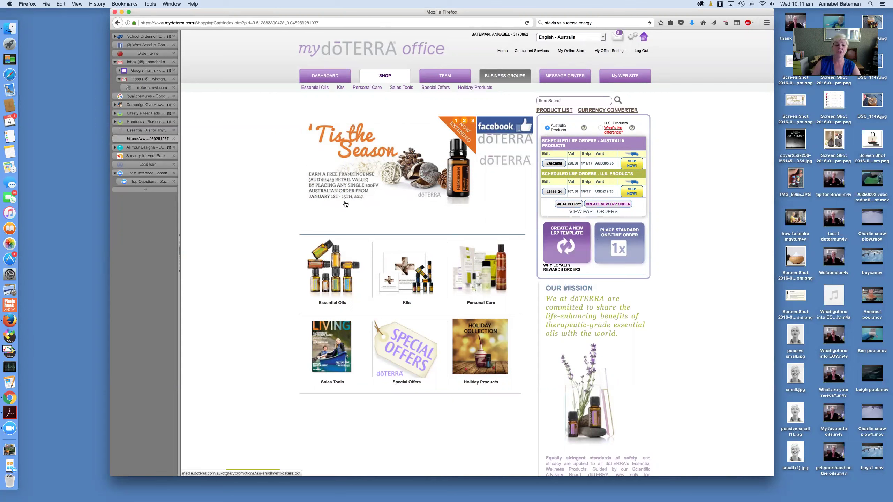
Step: Add Arborvitae from Essential Oils > Single Oils to a one-time order, then cancel it
left_click(343, 274)
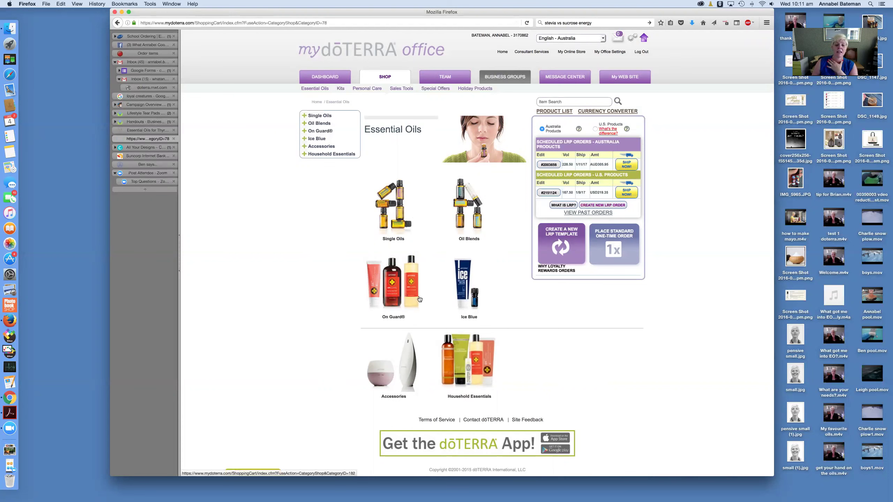
left_click(397, 227)
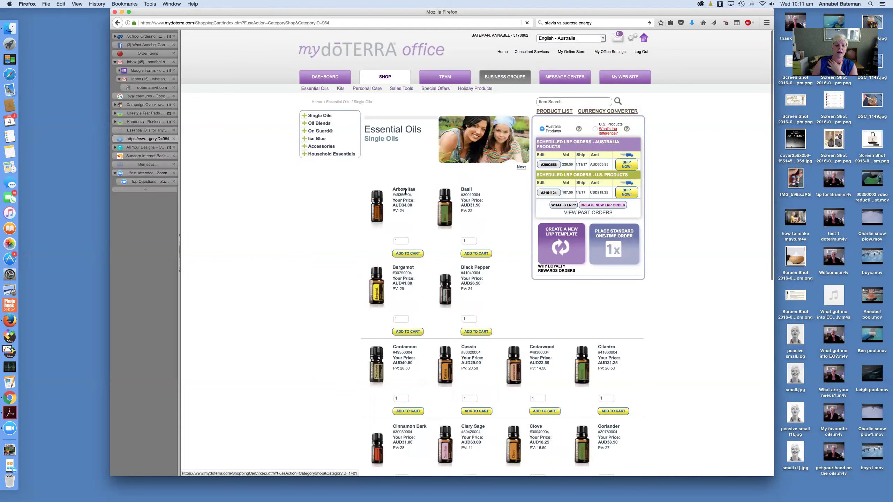
left_click(412, 255)
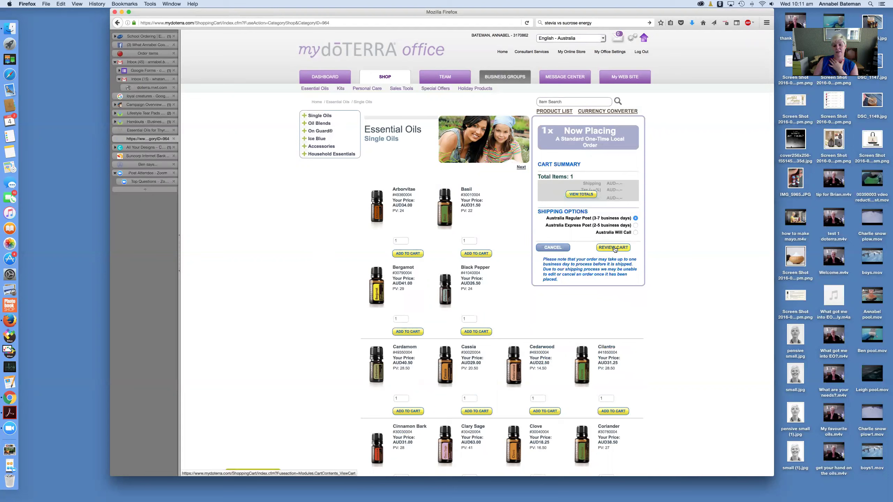
left_click(552, 251)
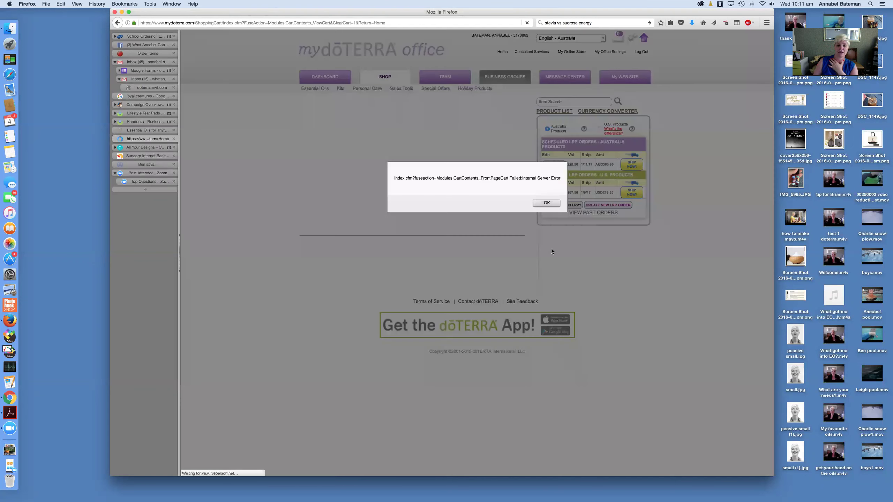
Step: Dismiss the server error and switch the LRP panel to U.S. Products
left_click(546, 203)
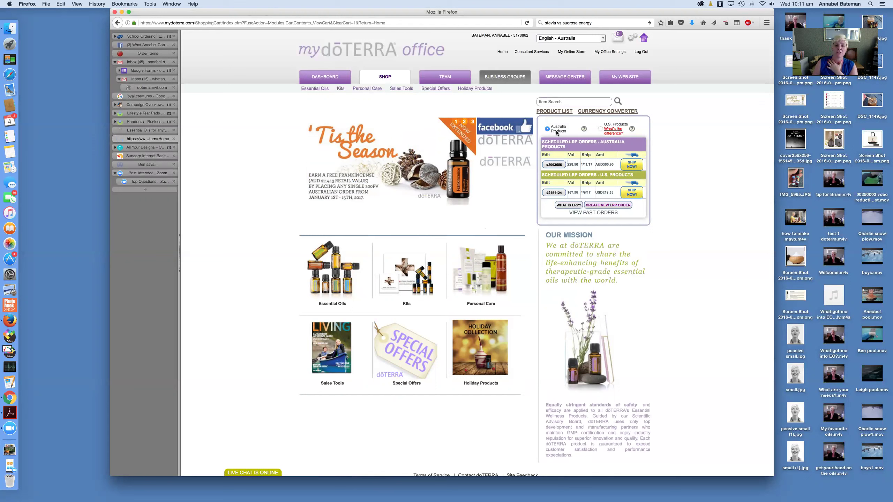
left_click(606, 130)
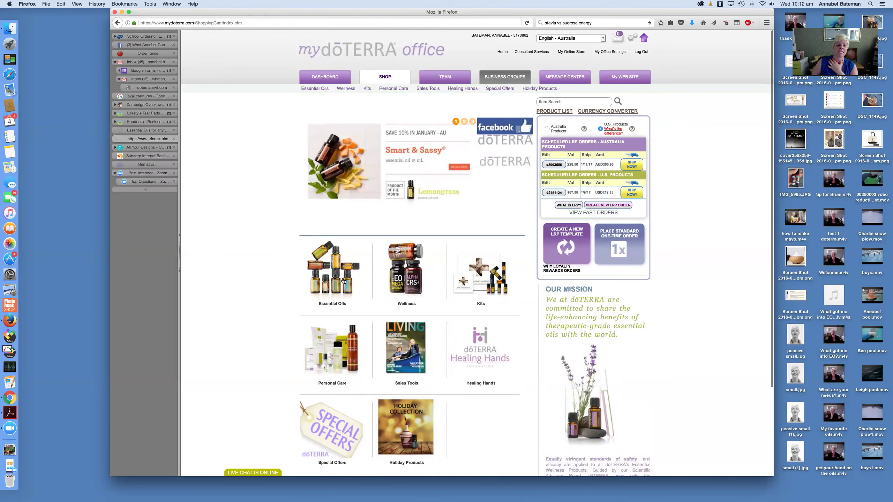
scroll(352, 268, "down", 4)
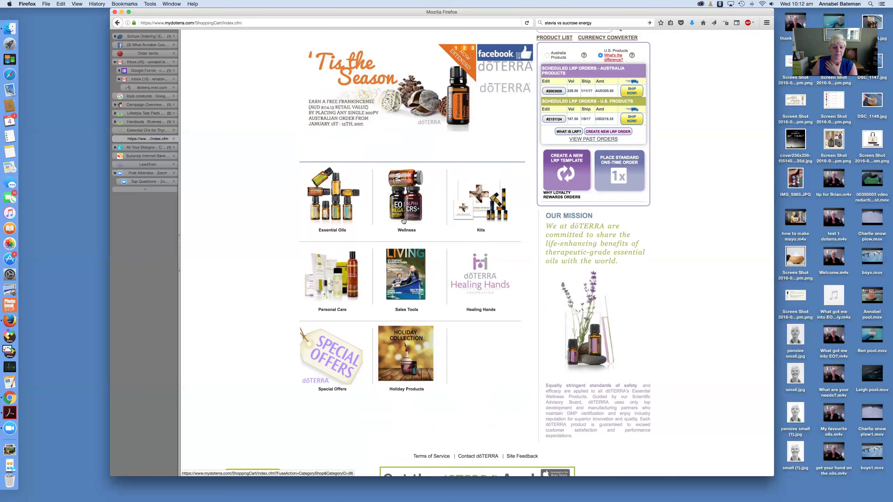
Step: Browse the Wellness category's supplements, such as Lifelong Vitality and TerraGreens
left_click(409, 214)
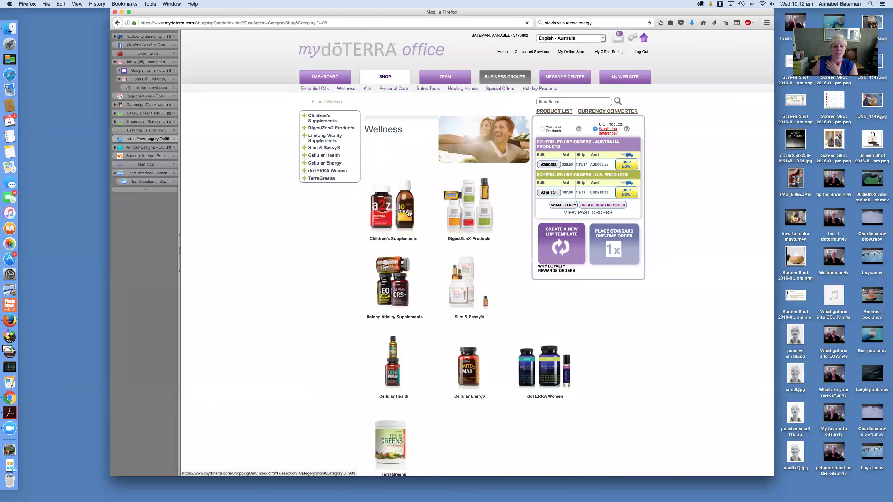
scroll(399, 286, "down", 3)
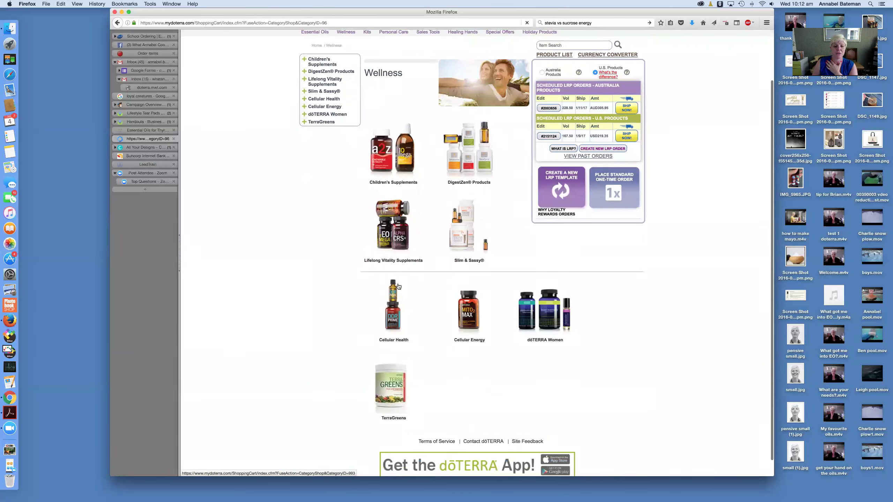
scroll(398, 286, "down", 1)
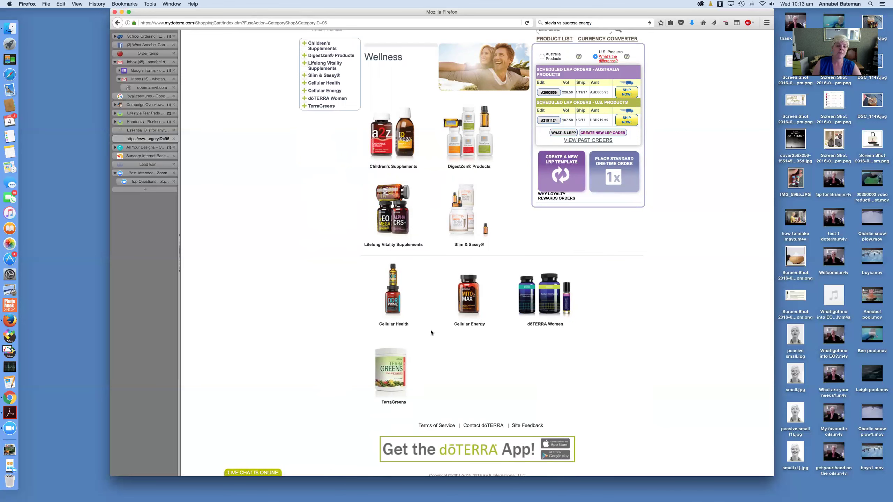
scroll(409, 174, "up", 3)
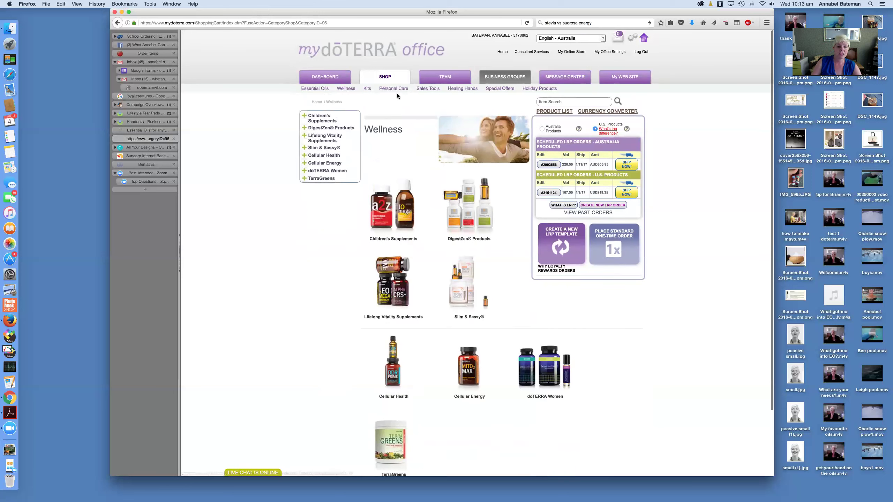
Step: Open Healing Hands from the Shop sub-navigation bar
left_click(465, 90)
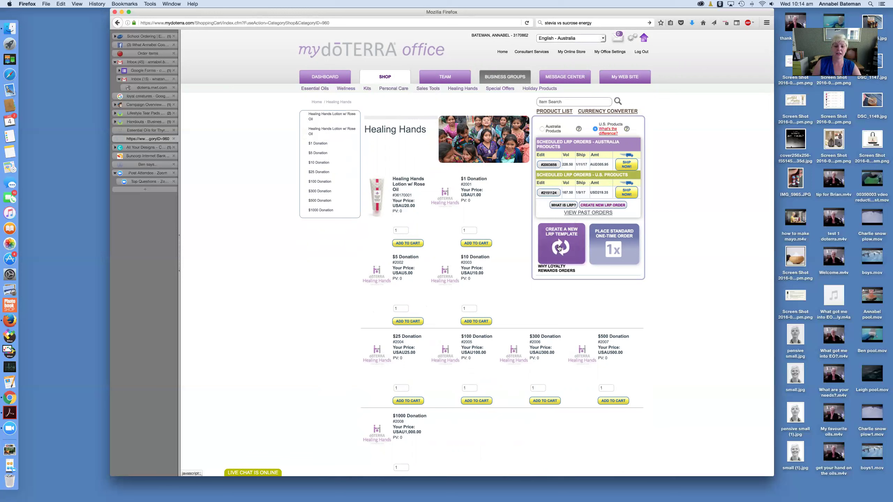
Step: Switch back to Australia Products and start a new LRP template
left_click(541, 129)
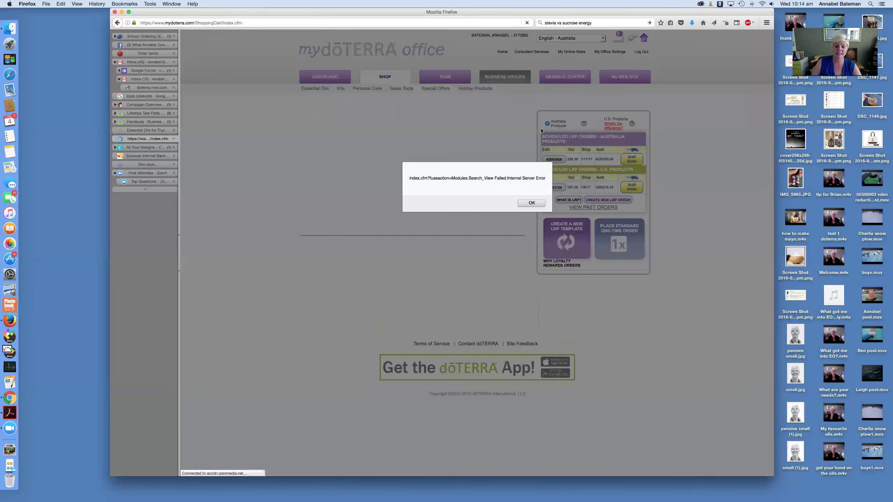
left_click(532, 203)
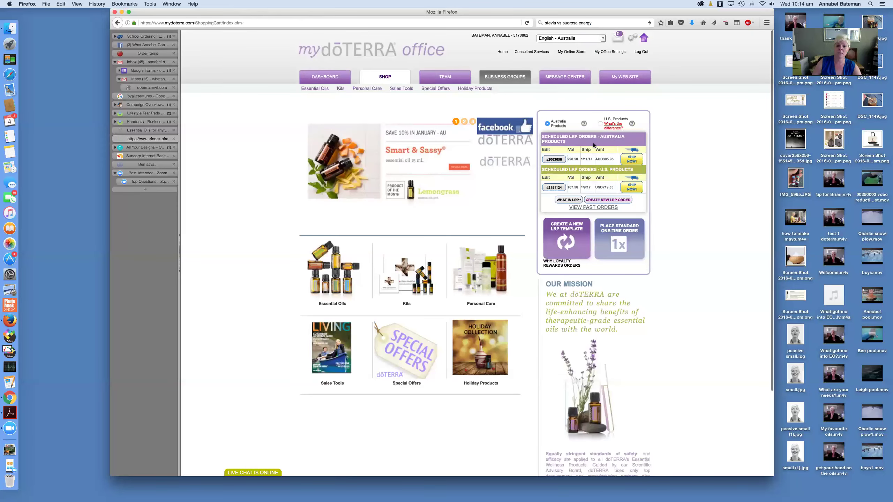
left_click(573, 239)
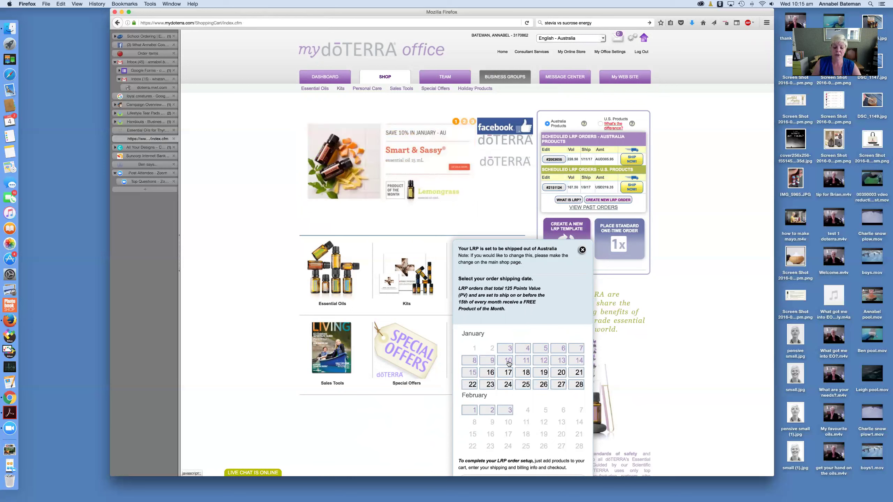
Step: Pick 10 January as the shipping date for the new LRP template
left_click(509, 363)
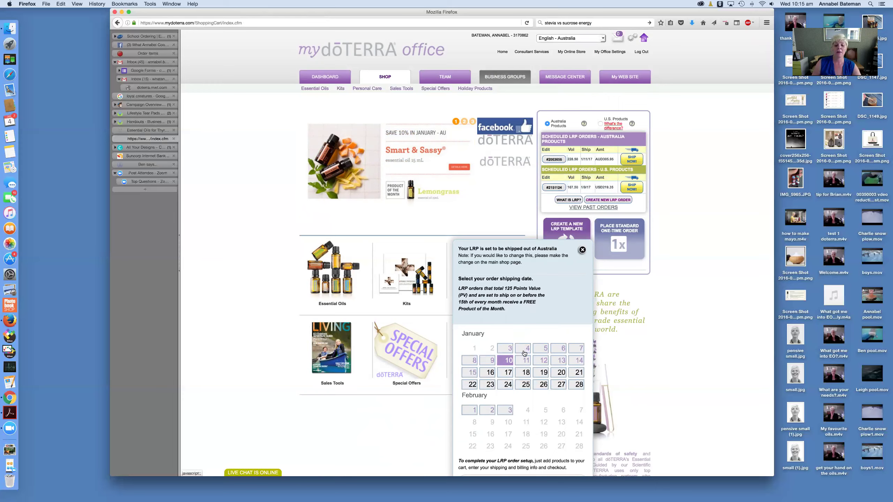
scroll(523, 350, "down", 3)
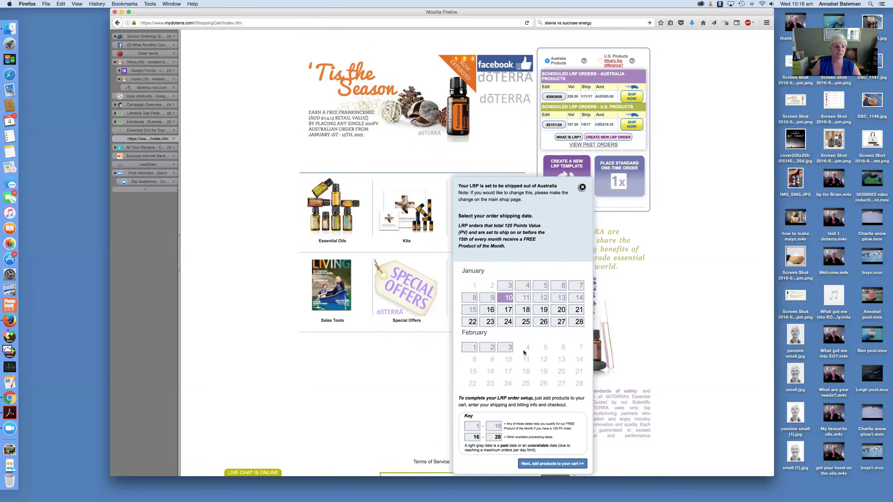
scroll(524, 352, "down", 3)
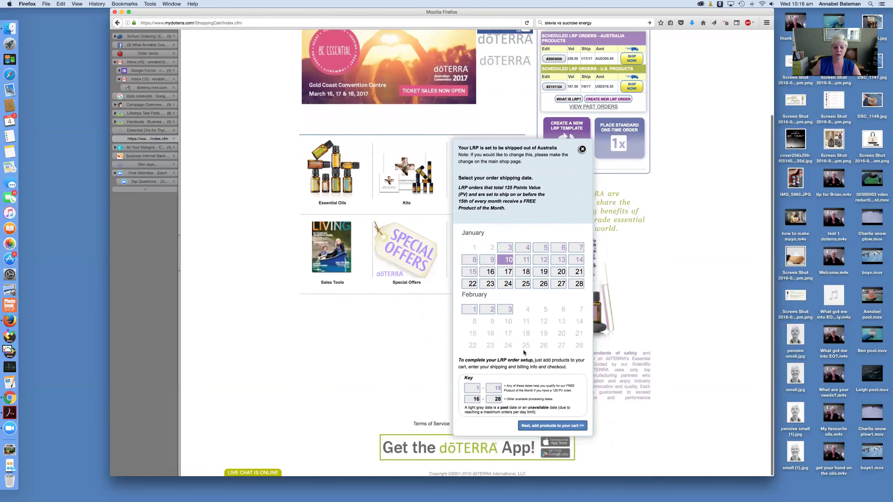
Step: Add Salon Essentials Shampoo & Conditioner from Personal Care to the LRP cart, then search 'balance'
left_click(550, 426)
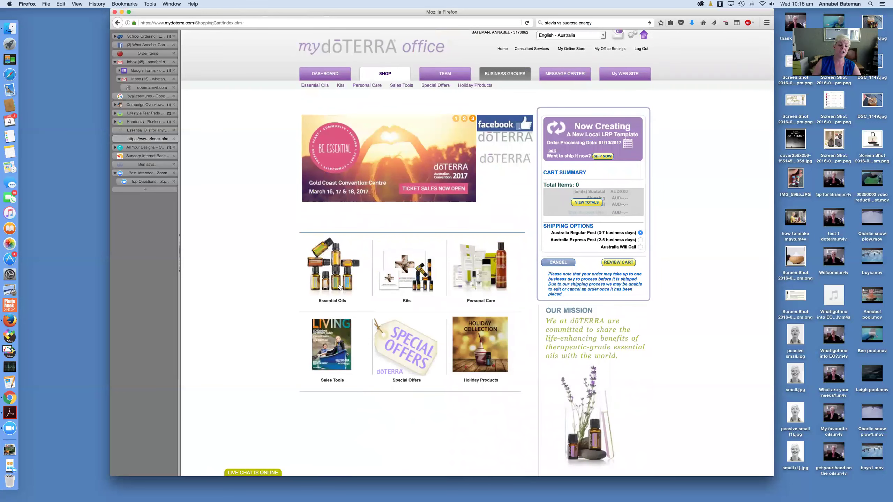
scroll(486, 253, "up", 1)
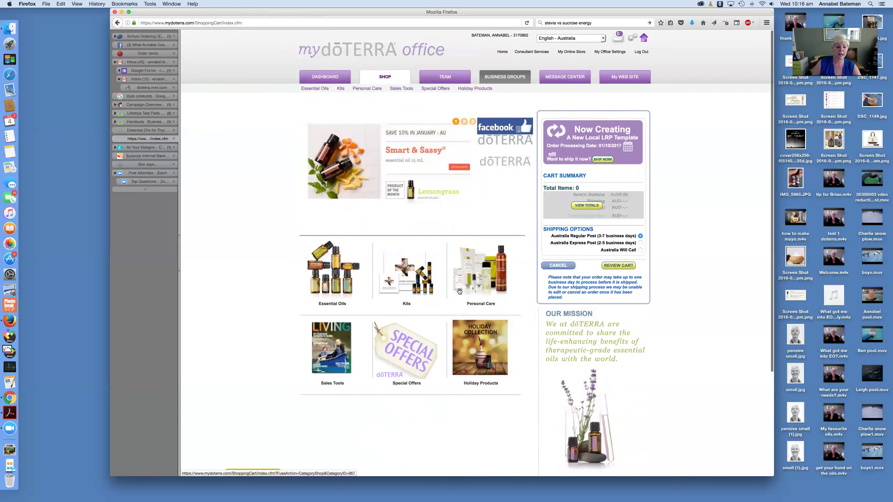
left_click(480, 278)
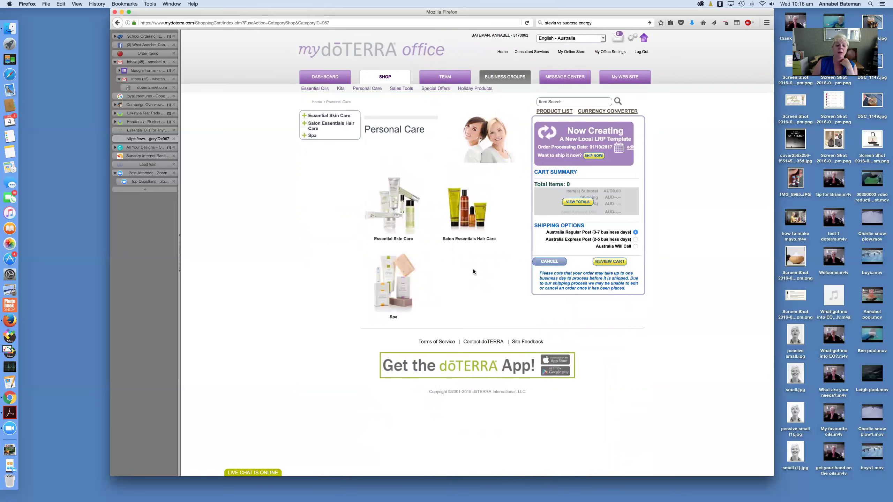
left_click(485, 215)
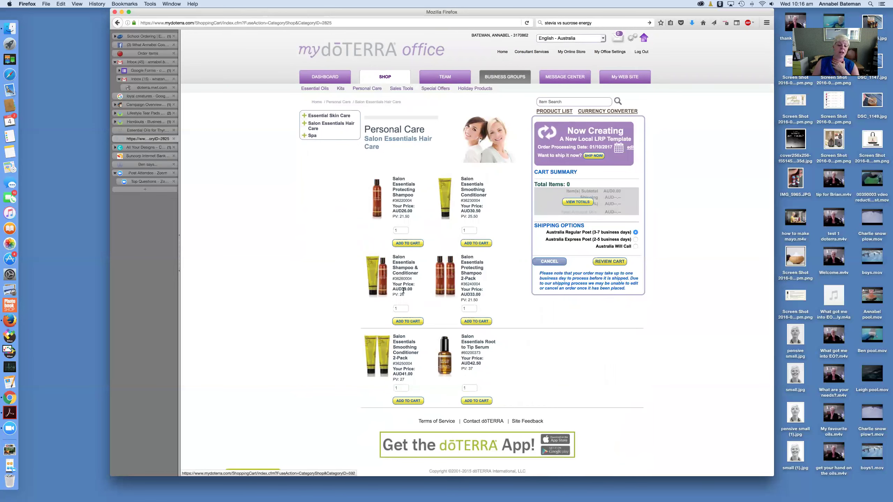
left_click(406, 322)
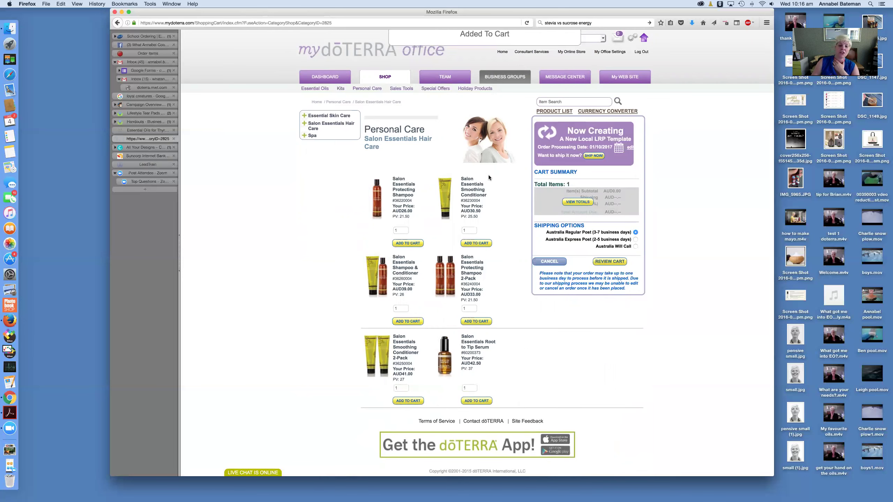
left_click(556, 101)
type("balance")
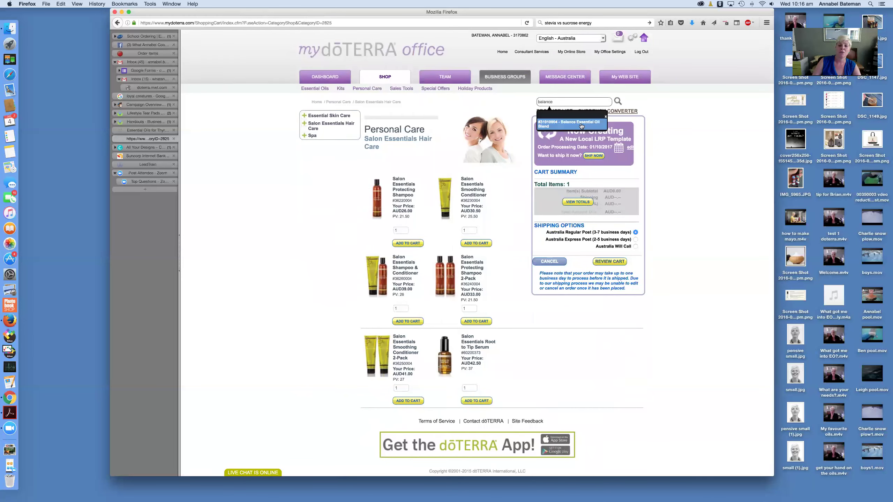
Step: Add Balance and On Guard Cleaner Concentrate to the LRP cart, then review the cart
left_click(581, 123)
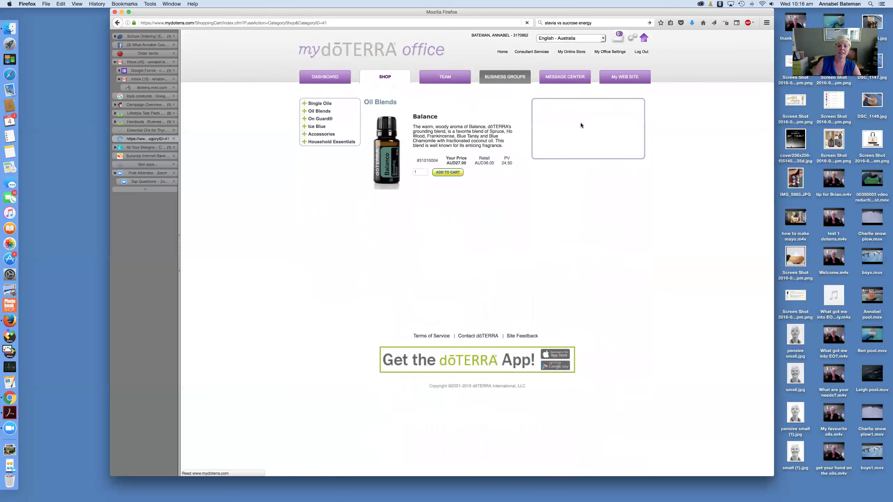
left_click(449, 187)
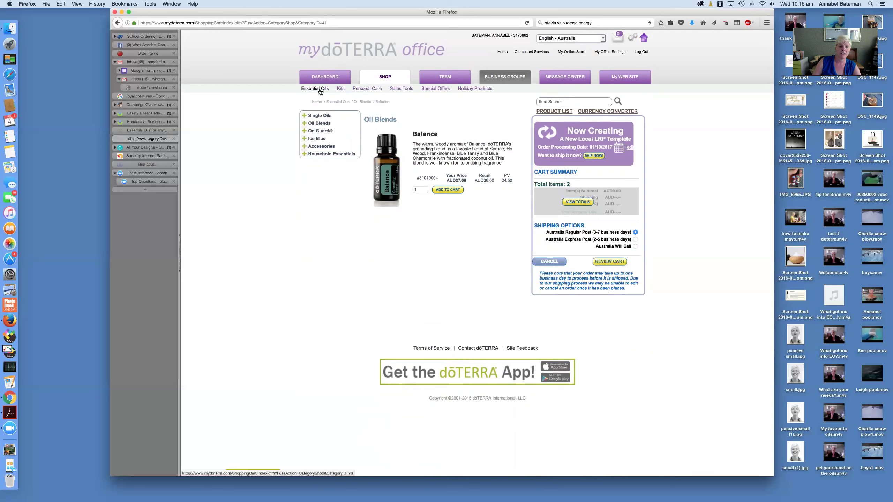
left_click(319, 132)
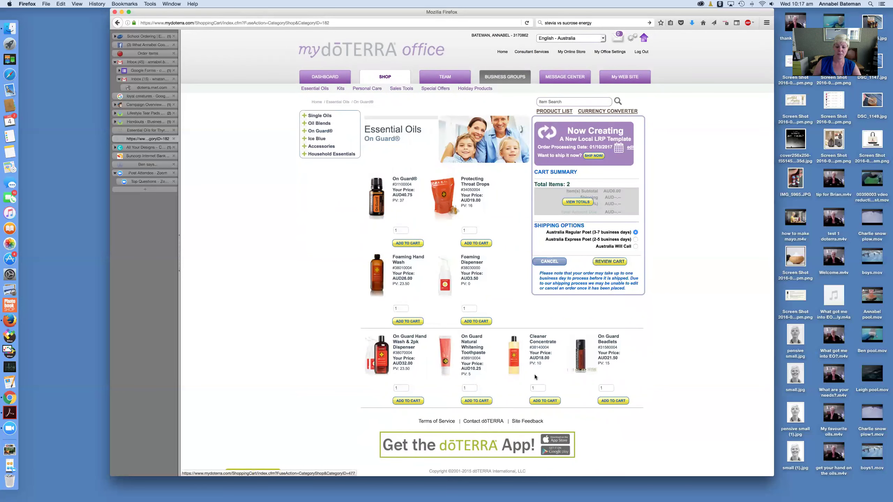
left_click(547, 402)
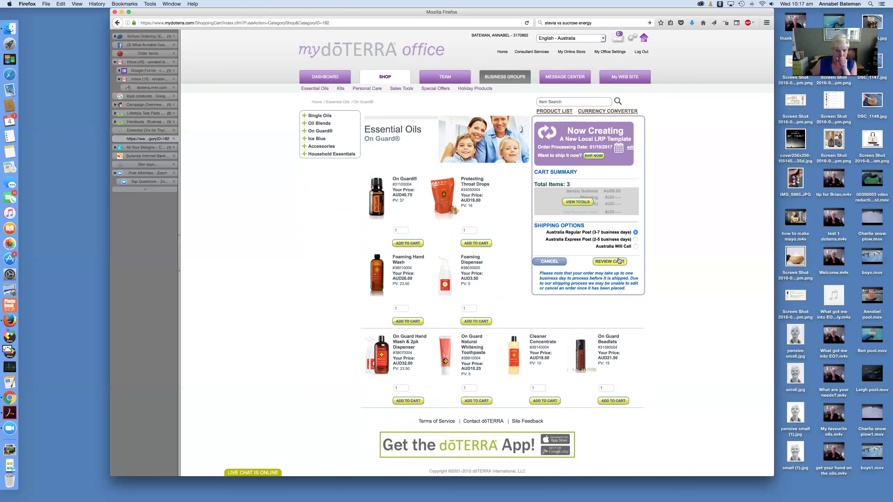
left_click(610, 261)
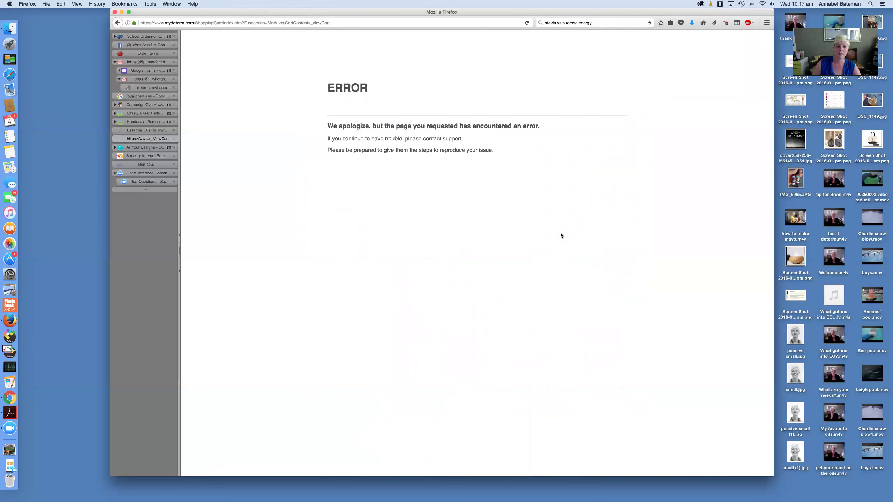
Step: Go back from the error page and reopen the cart review showing the three items
left_click(117, 22)
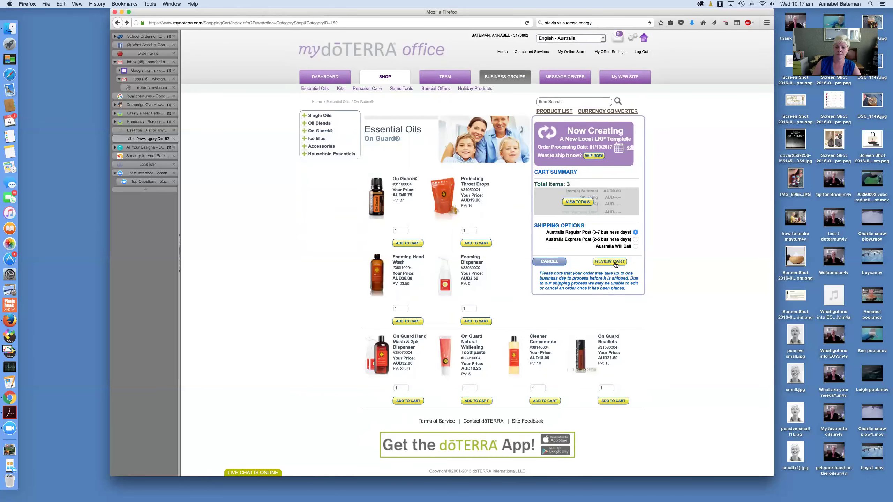
left_click(615, 262)
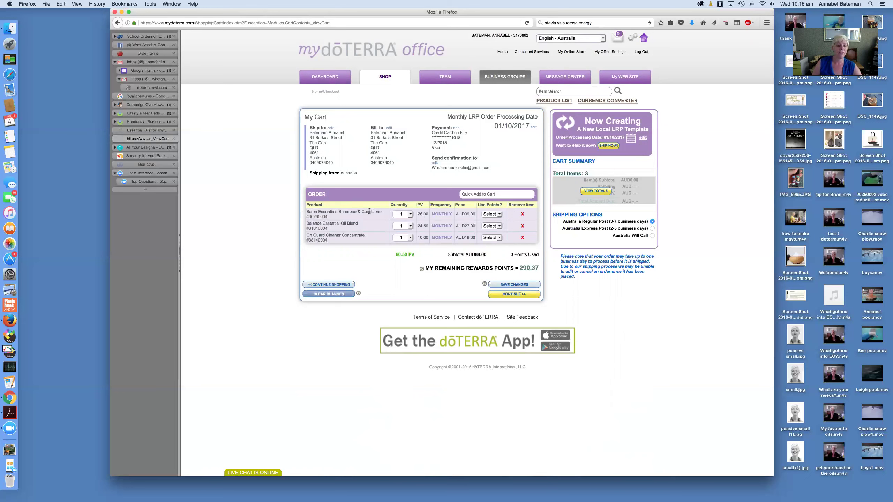
Step: Pay for Salon Essentials Shampoo & Conditioner with 35.5 reward points as a one-time item, clearing both alerts
left_click(498, 215)
left_click(487, 226)
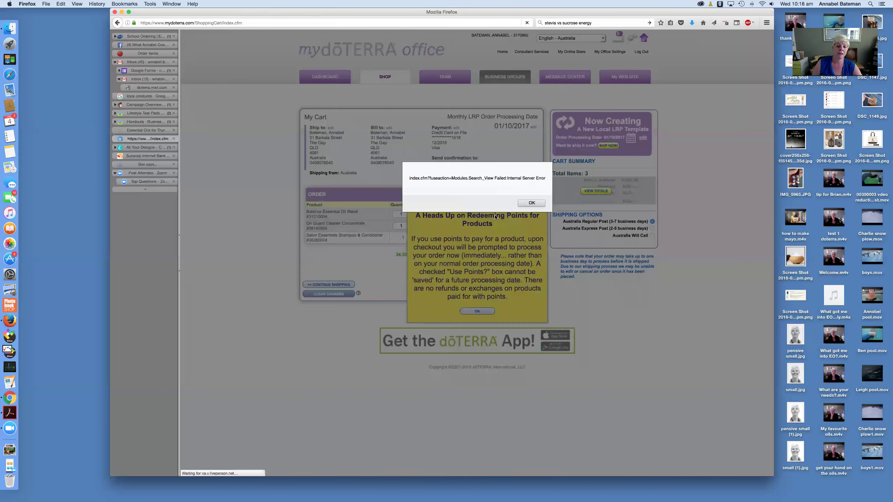
left_click(537, 204)
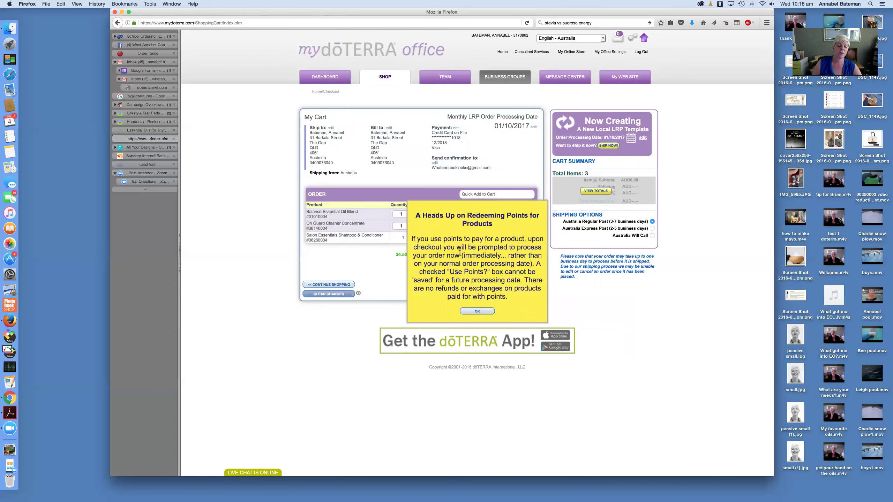
left_click(473, 313)
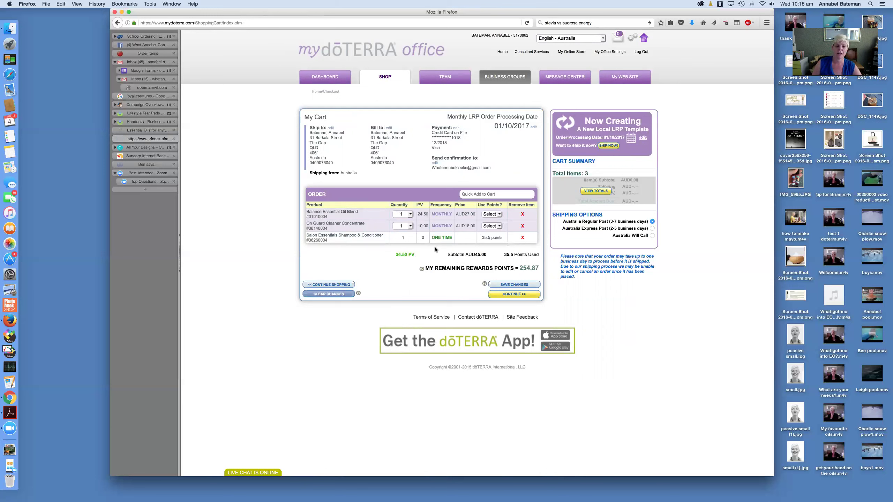
Step: Back out of the low-PV checkout warning and clear the new LRP order's changes
left_click(525, 295)
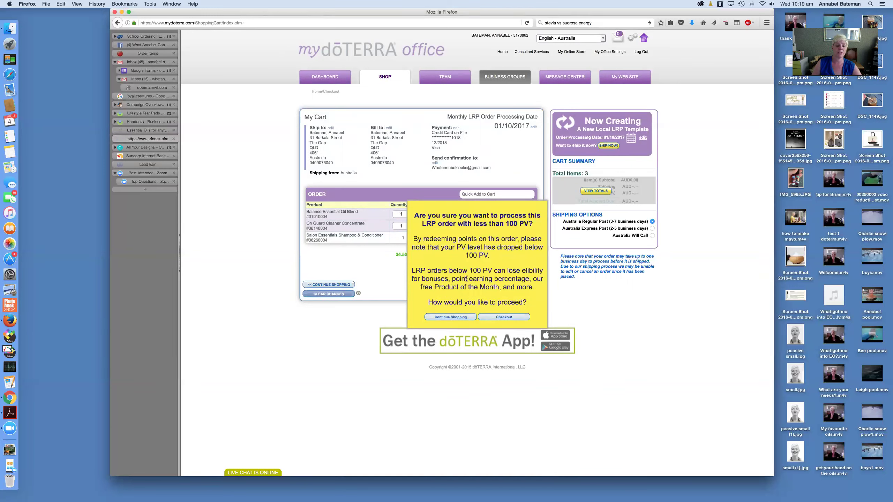
left_click(458, 318)
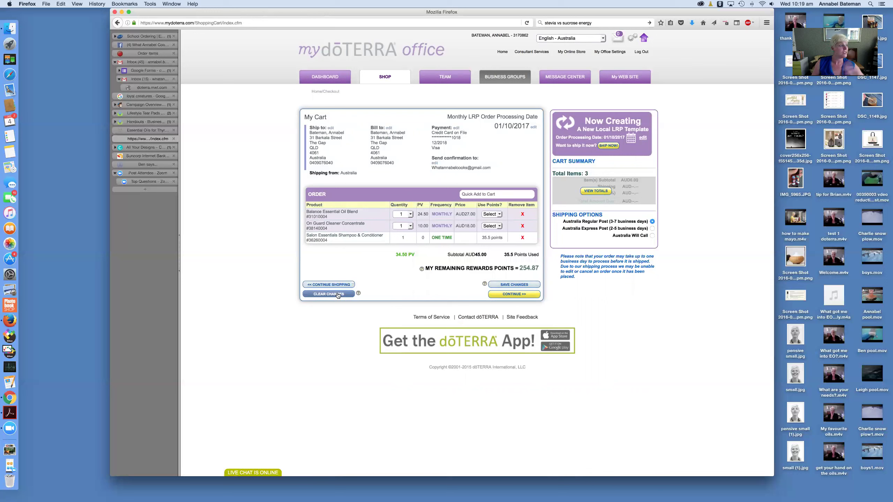
left_click(338, 296)
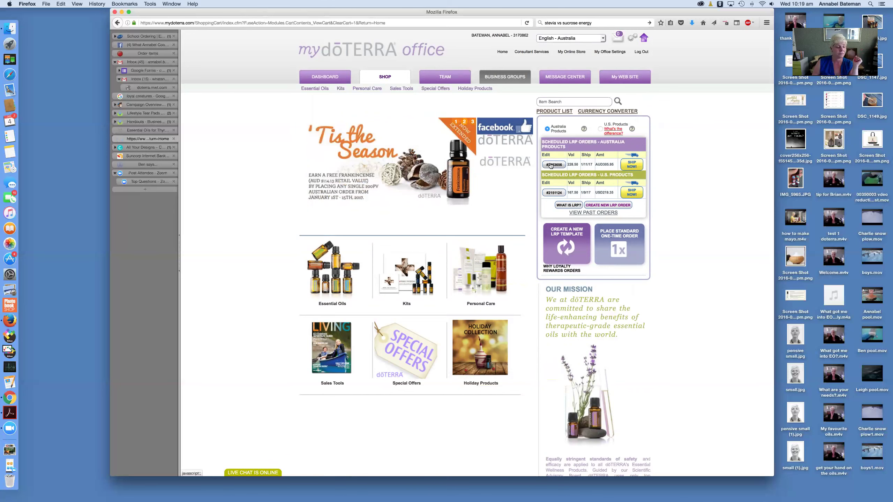
Step: Open the Australia Products LRP order (8 items, AUD296.00, 228.50 PV) in the cart editor
left_click(551, 165)
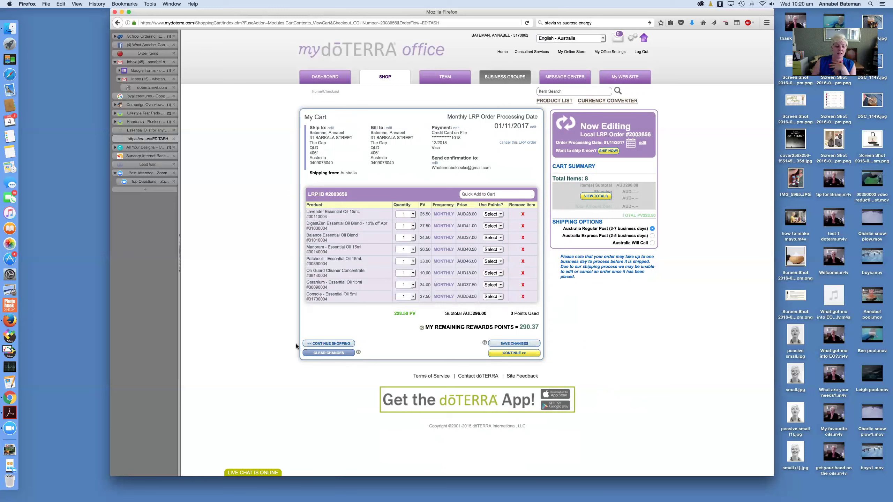
Step: Confirm clearing changes to the scheduled LRP order, then go to the Dashboard
left_click(318, 352)
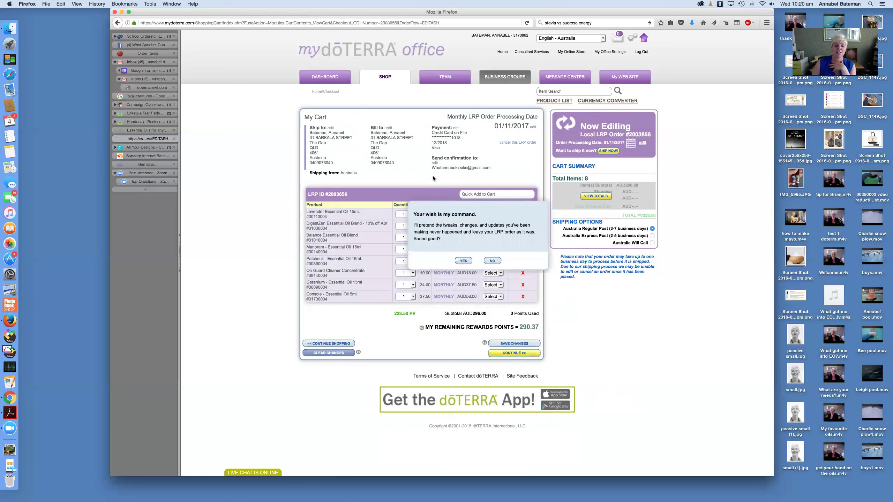
left_click(462, 262)
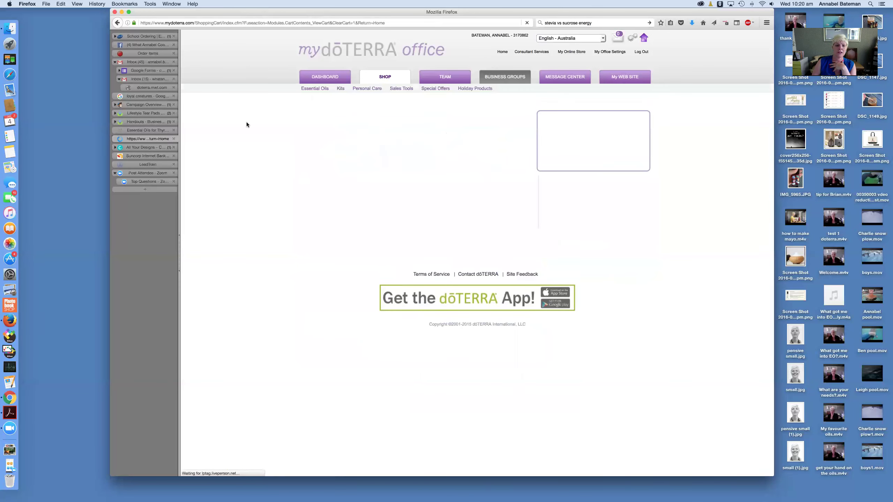
left_click(331, 77)
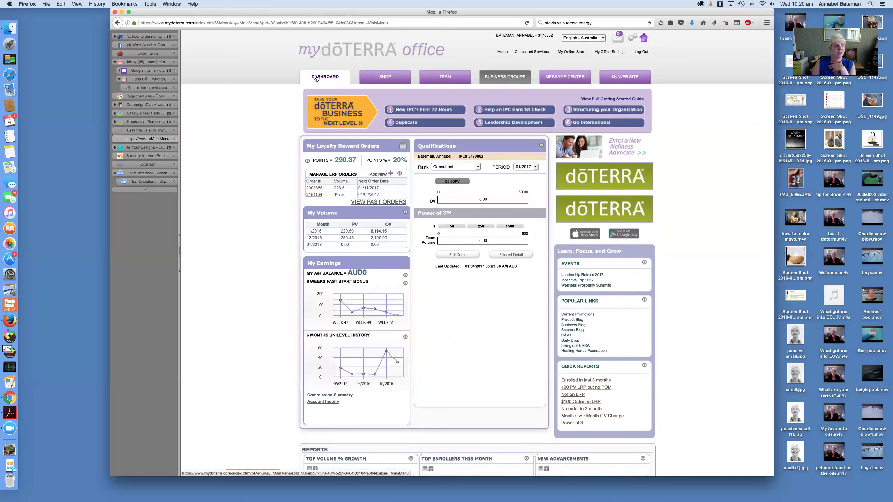
scroll(399, 197, "down", 3)
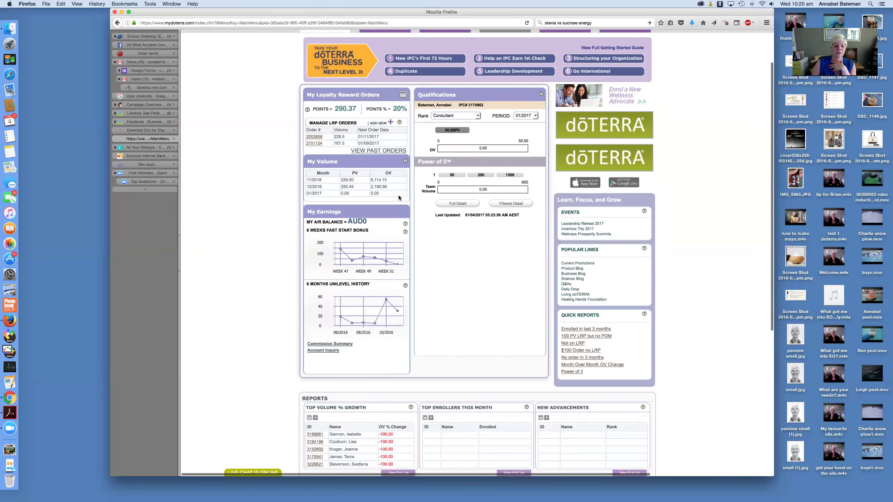
scroll(340, 134, "up", 1)
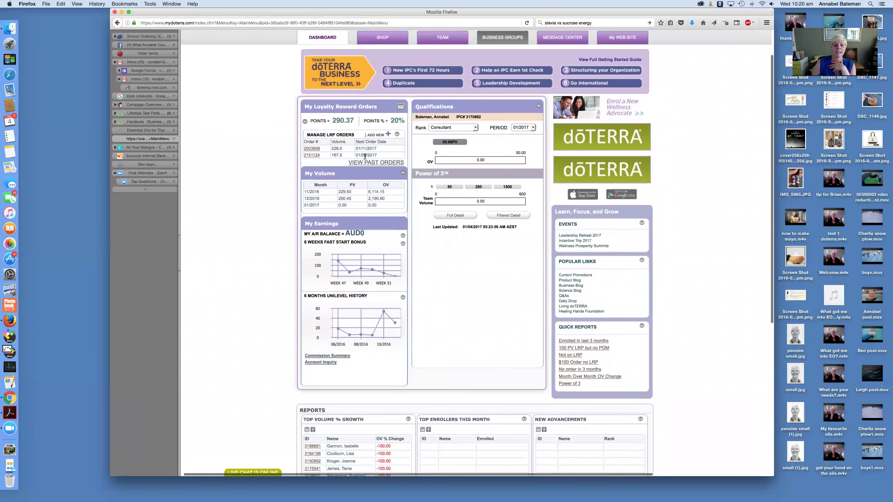
scroll(365, 157, "up", 2)
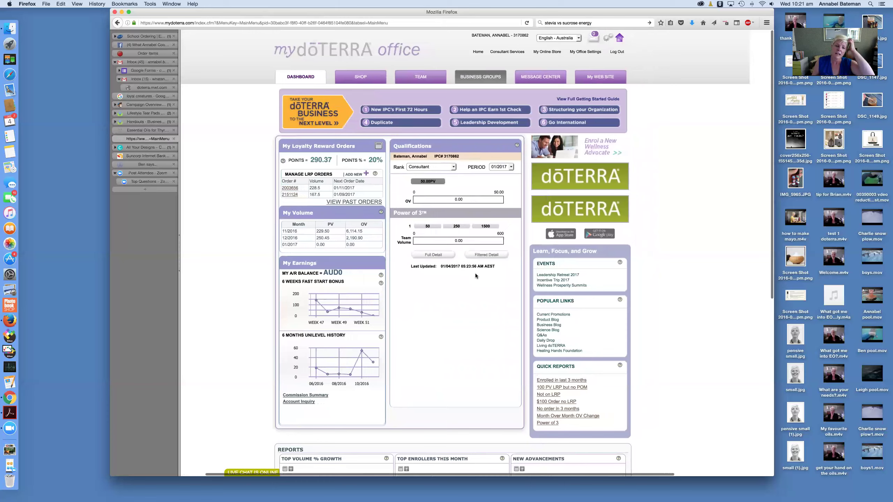
scroll(475, 274, "left", 2)
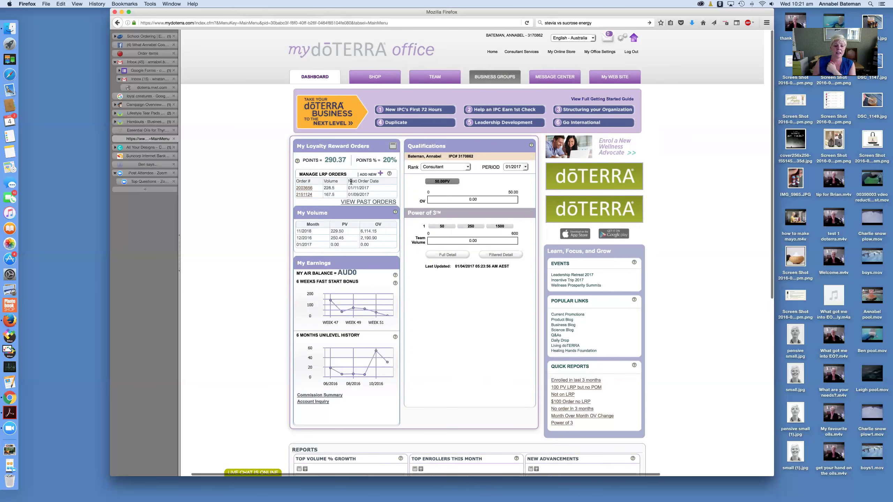
scroll(365, 192, "down", 1)
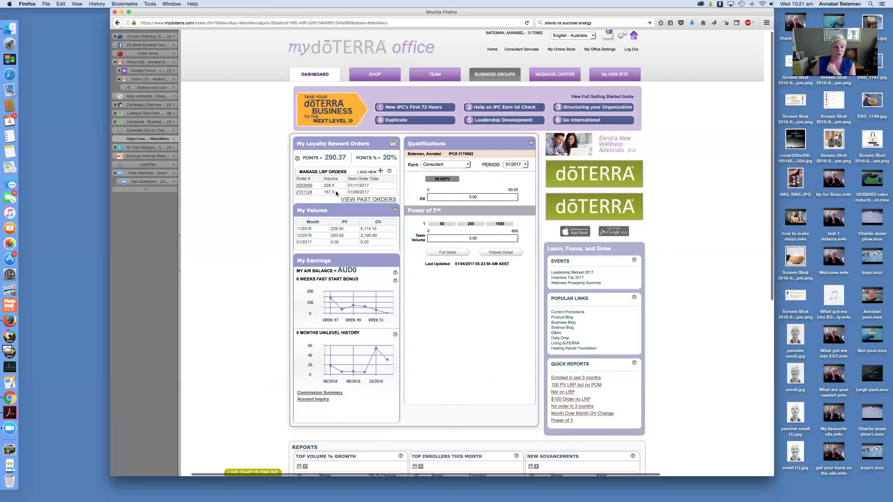
scroll(322, 192, "left", 1)
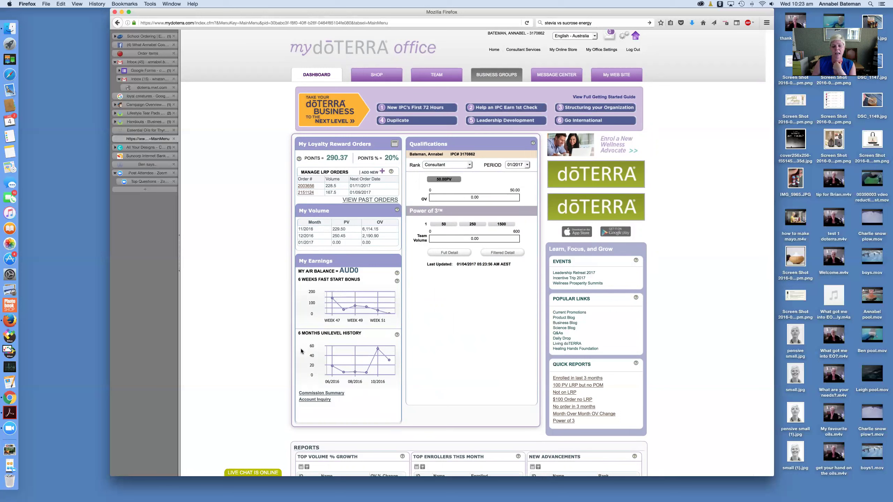
left_click(258, 473)
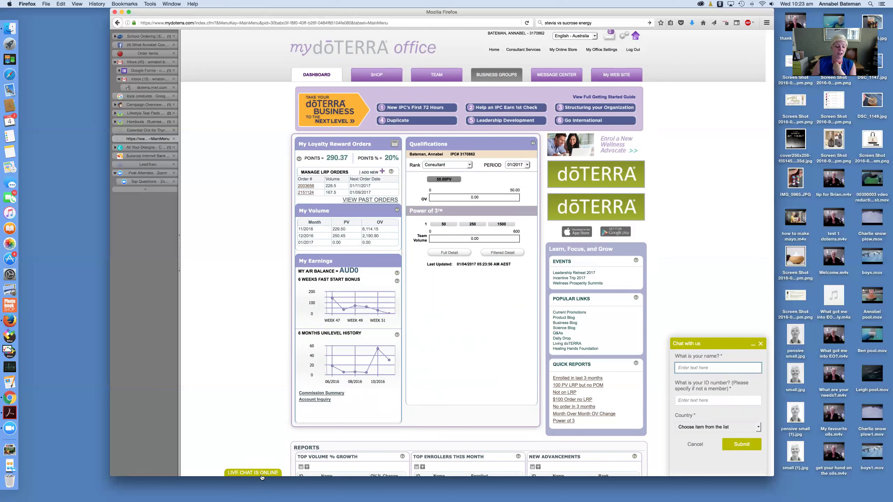
left_click(758, 344)
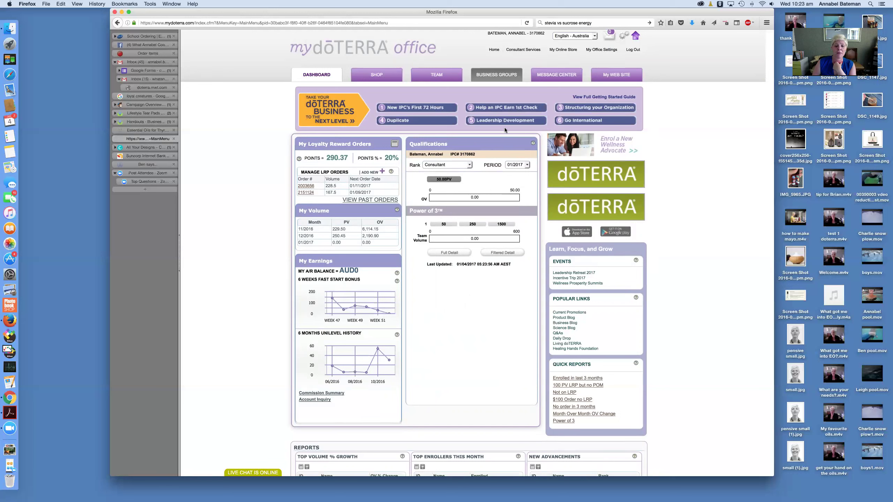
Step: Set the Qualifications panel to Executive rank and period 12/2016, trying 11/2016 along the way
left_click(470, 165)
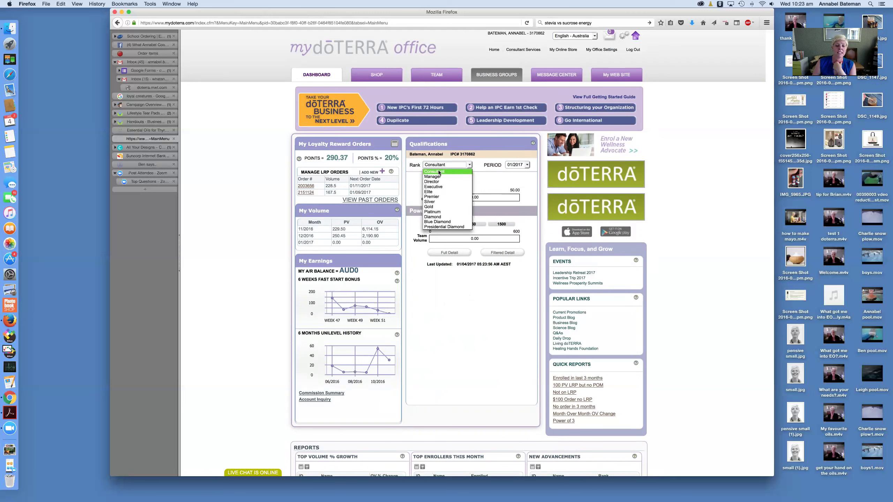
left_click(527, 165)
left_click(528, 165)
left_click(524, 182)
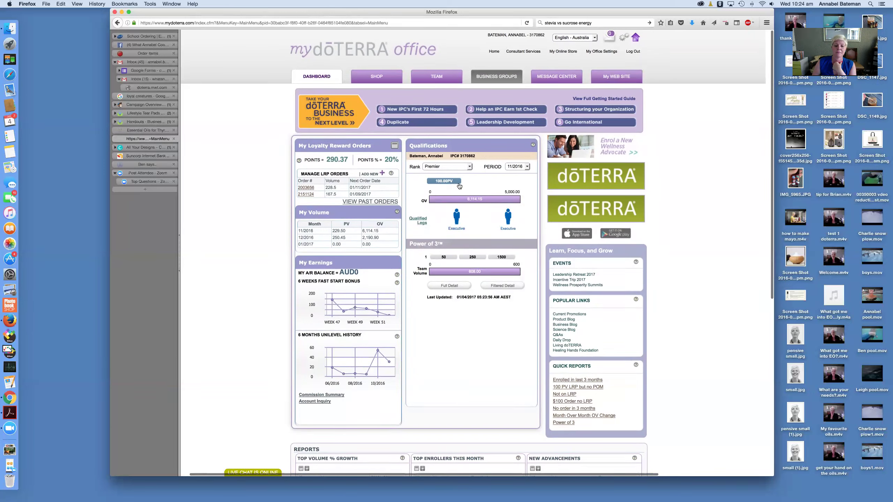
left_click(464, 169)
left_click(520, 168)
left_click(521, 168)
left_click(515, 177)
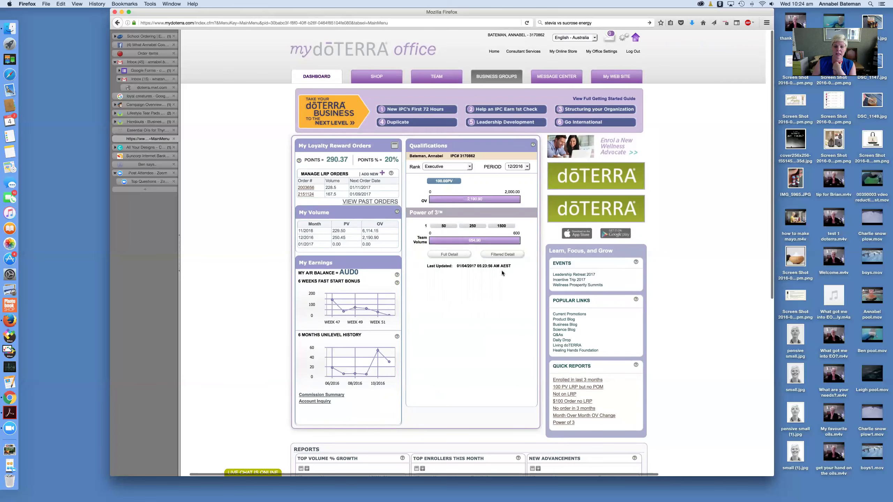
scroll(487, 316, "down", 10)
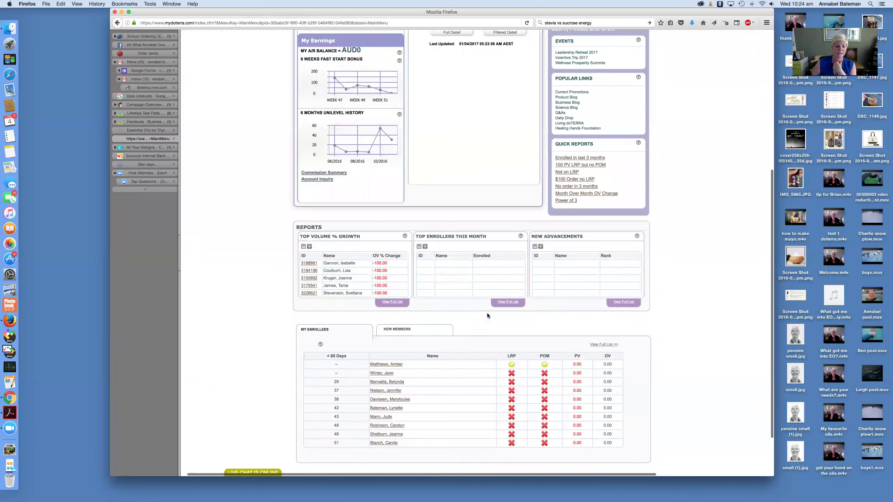
scroll(487, 316, "up", 5)
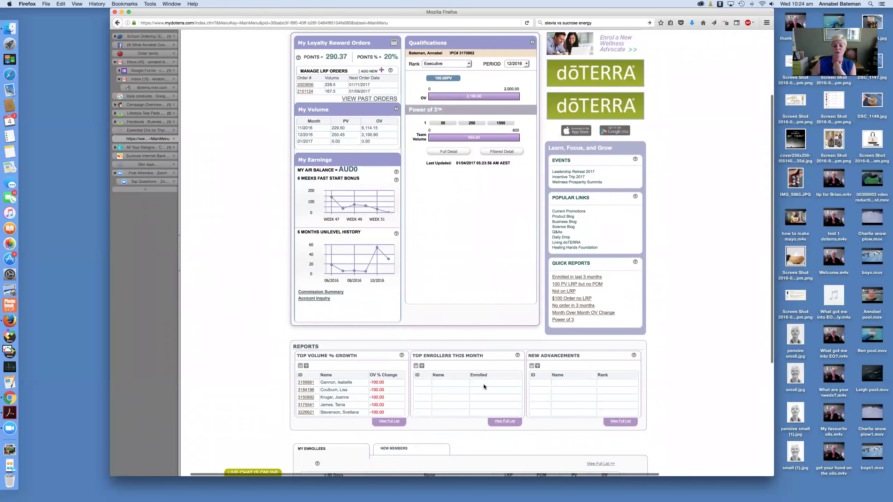
scroll(482, 389, "down", 6)
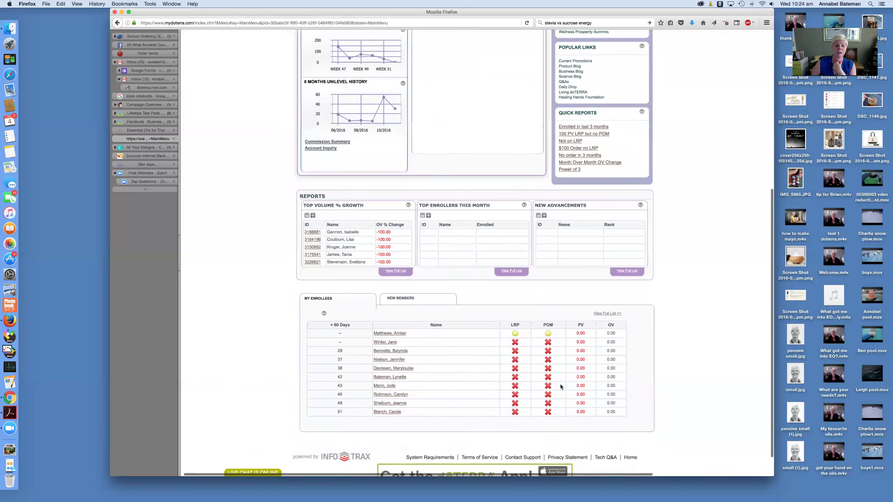
scroll(445, 324, "up", 10)
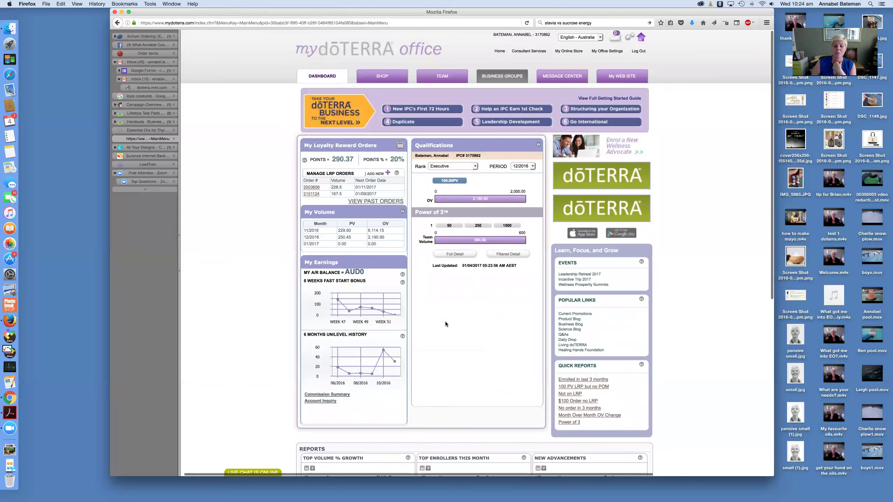
scroll(445, 324, "down", 9)
scroll(553, 425, "down", 1)
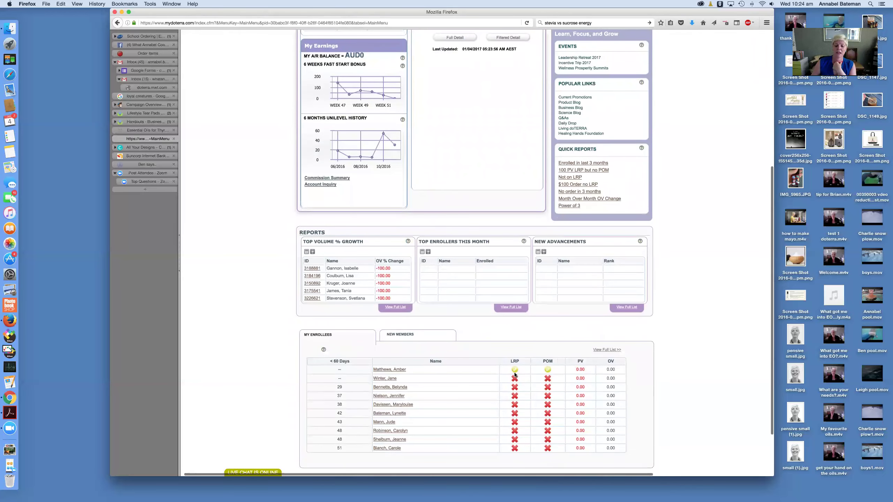
scroll(473, 221, "up", 6)
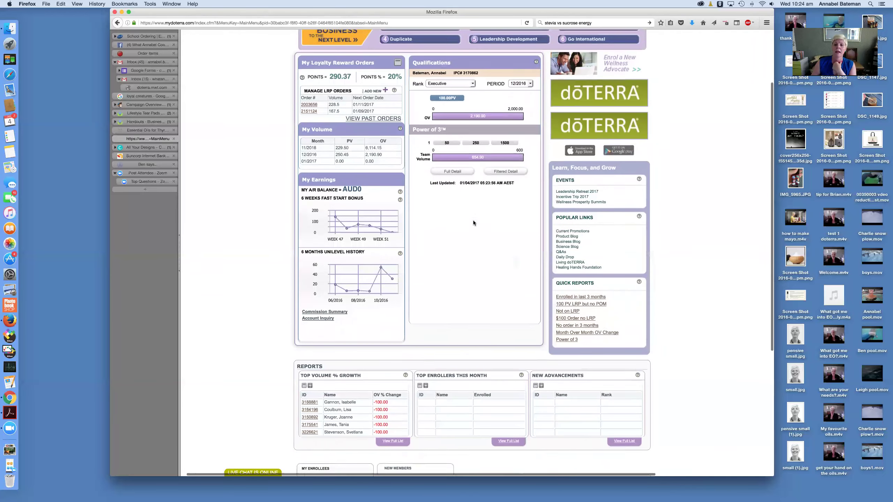
scroll(473, 222, "up", 4)
mouse_move(551, 56)
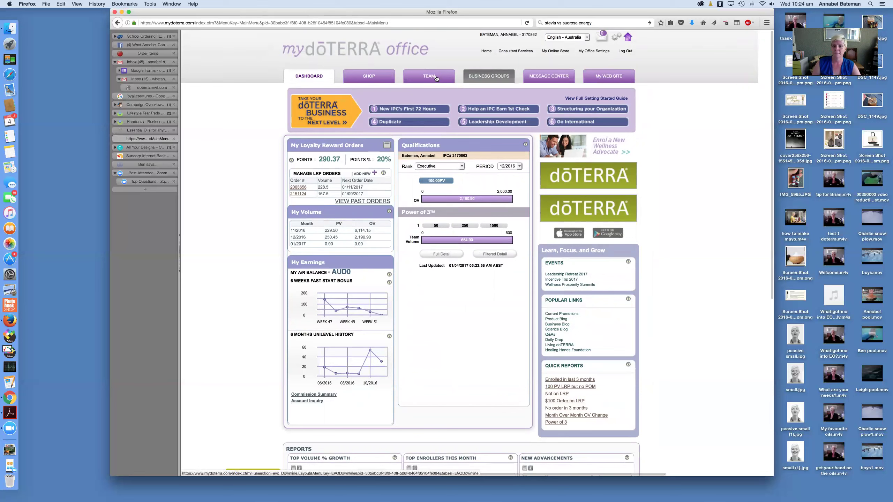
Step: Show the Team page's My Organization overview with 71 members and the rank chart
left_click(436, 78)
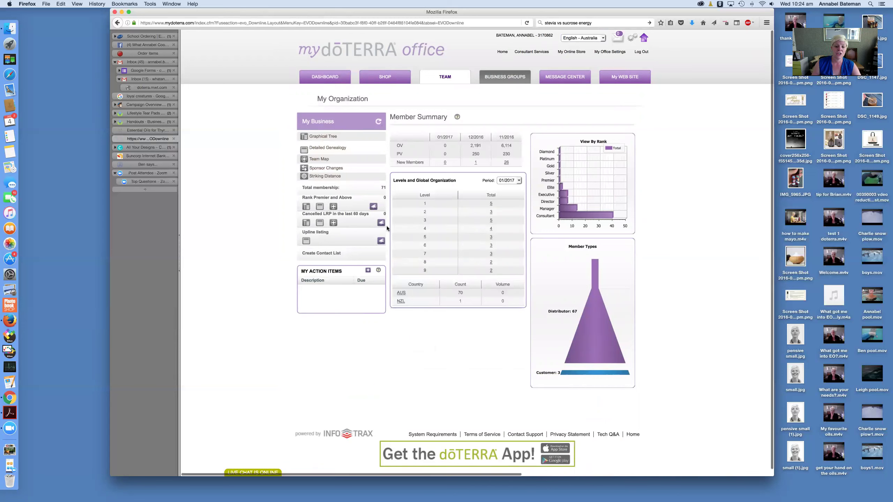
Step: Switch to the Graphical Tree and set Tree Configuration Levels to 9
left_click(324, 137)
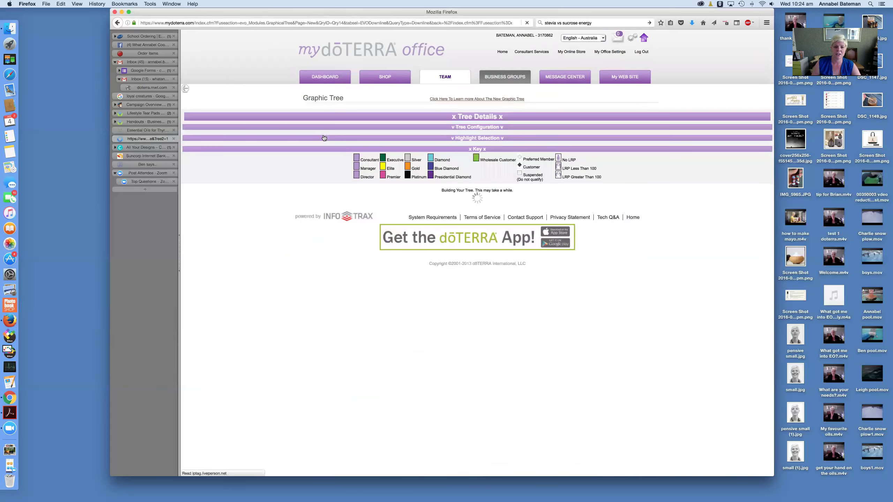
left_click(456, 127)
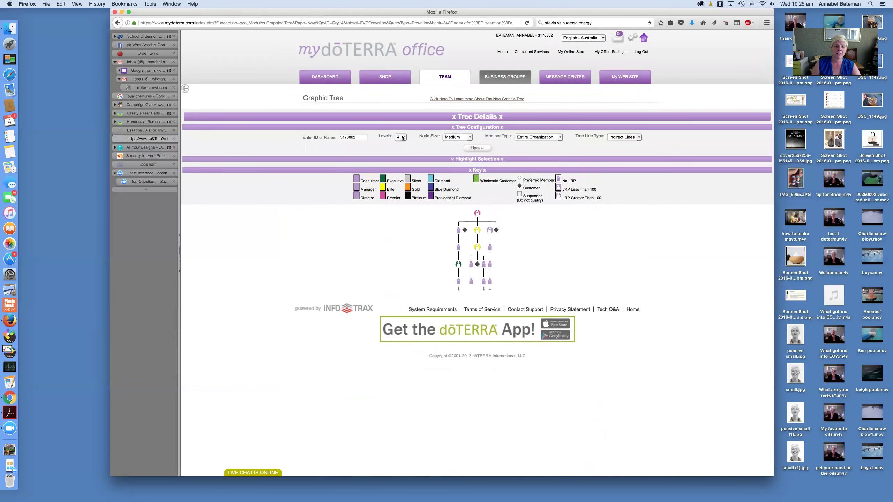
left_click(402, 136)
left_click(401, 188)
left_click(477, 148)
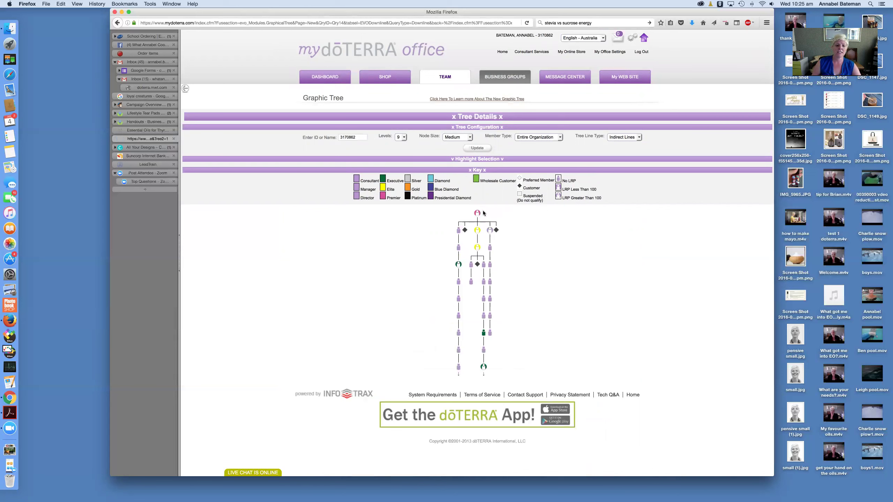
mouse_move(479, 215)
mouse_move(459, 230)
key("ctrl+Up")
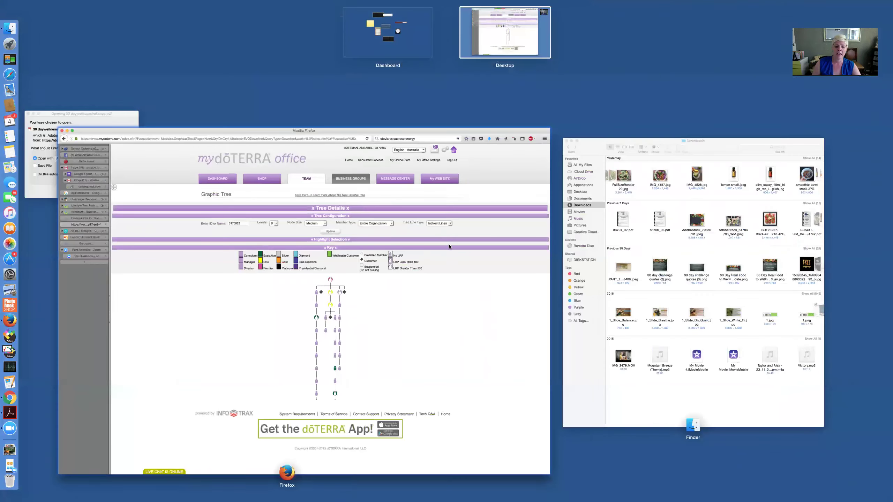
left_click(517, 164)
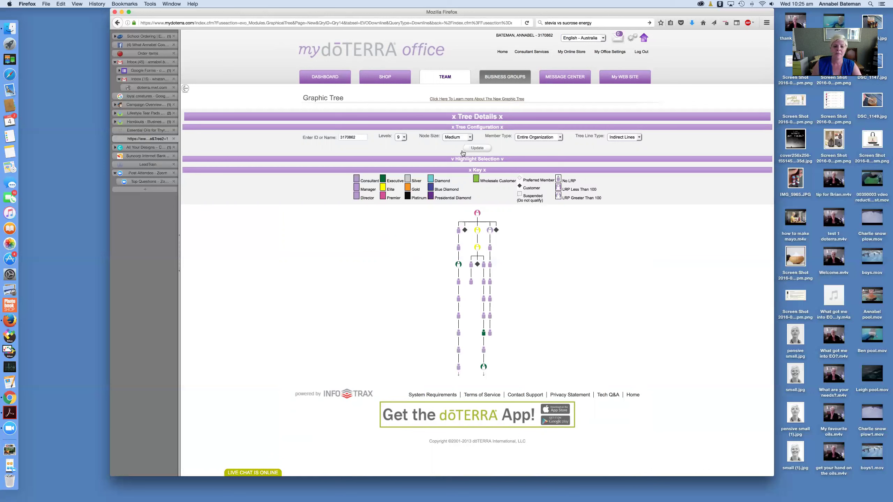
Step: Return to the My Organization summary showing level totals and AUS and NZL counts
left_click(445, 77)
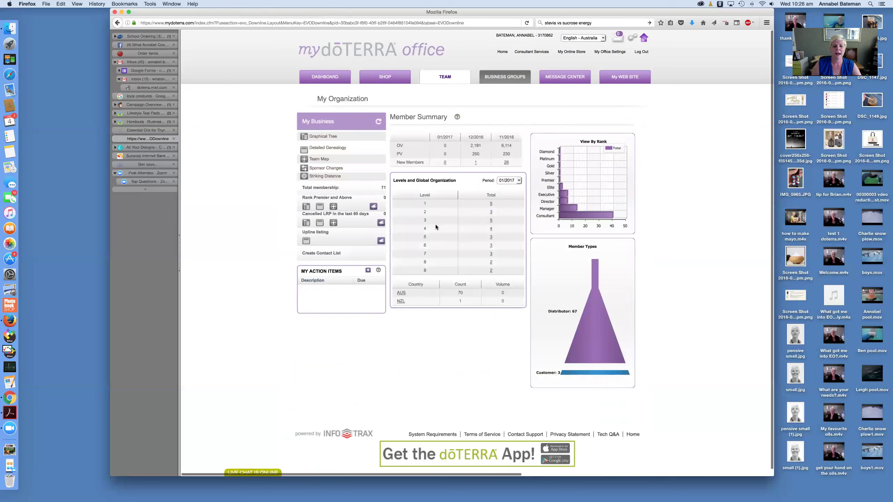
Step: Dismiss the Business Groups Change Package popup and view the empty Message Center inbox
left_click(499, 78)
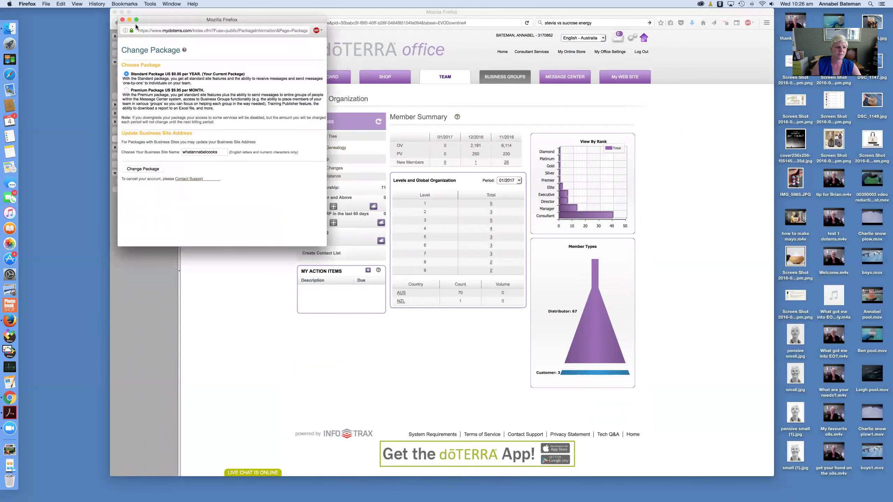
left_click(122, 19)
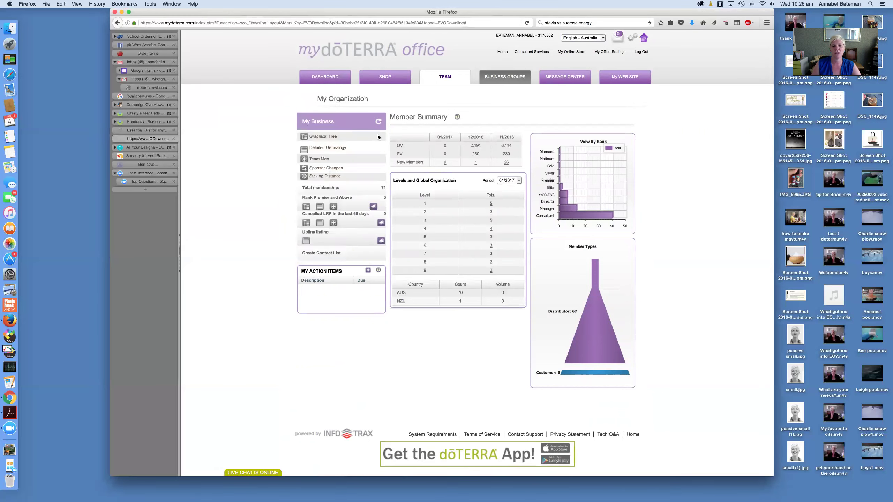
mouse_move(531, 52)
left_click(566, 80)
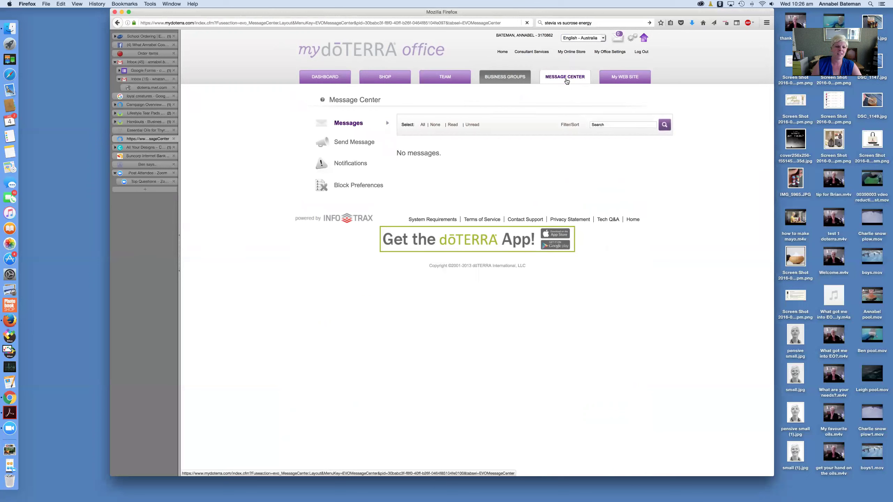
Step: Show the My Web Site settings with the current business site address and site name
left_click(623, 81)
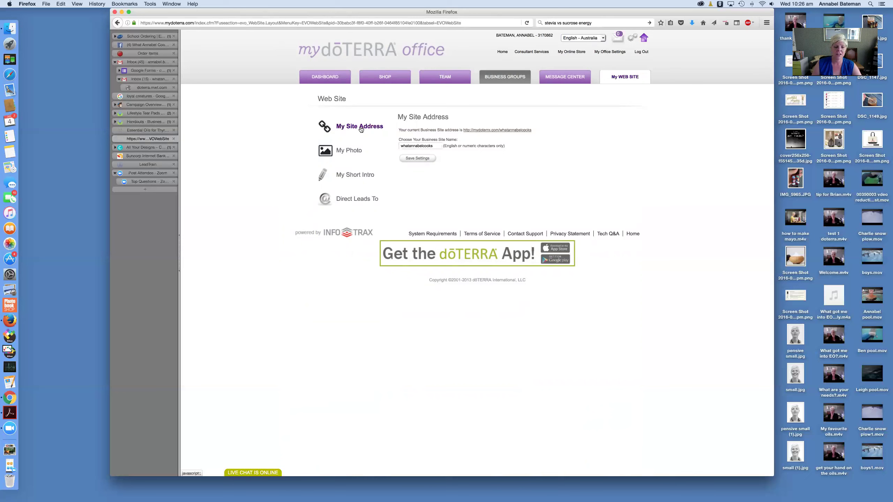
Step: Review the website's My Photo and My Short Intro, then the Direct Leads To email setting
left_click(348, 151)
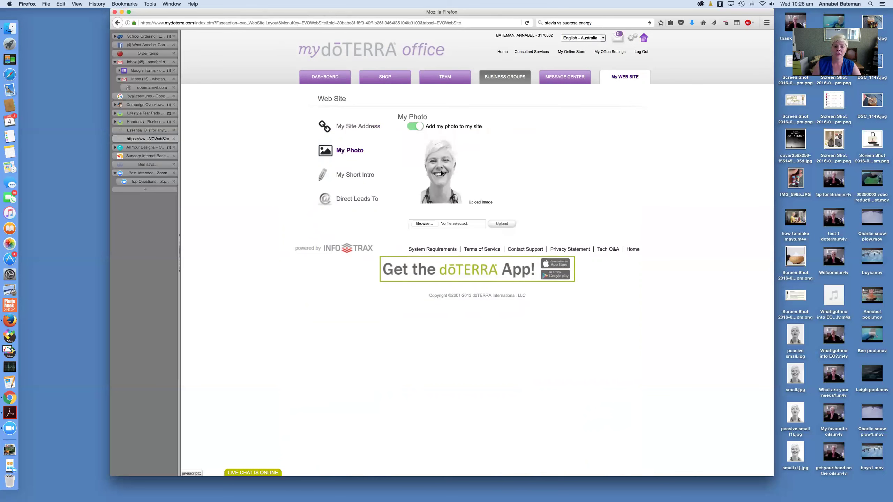
left_click(355, 177)
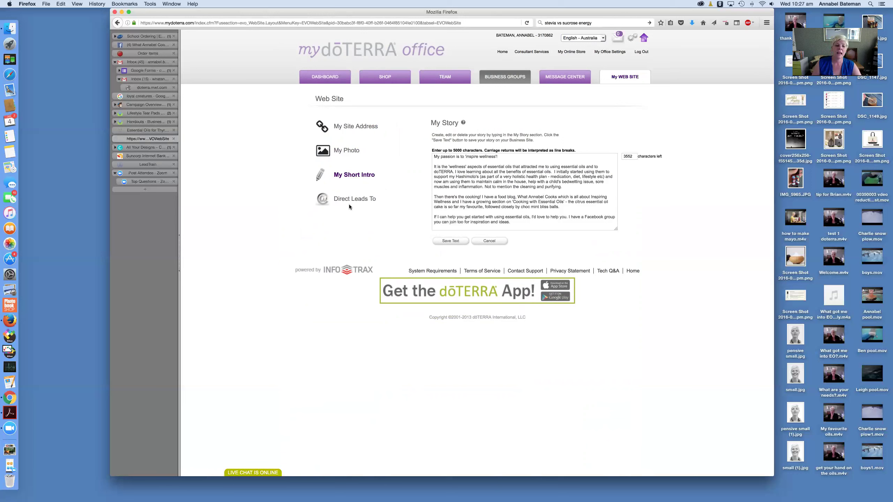
left_click(359, 199)
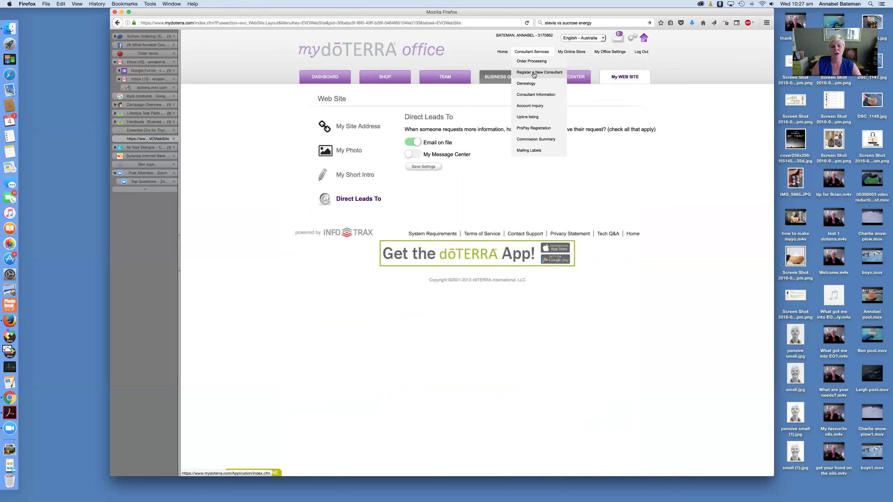
Step: Start a new consultant registration with Australia as the shipping country
left_click(534, 73)
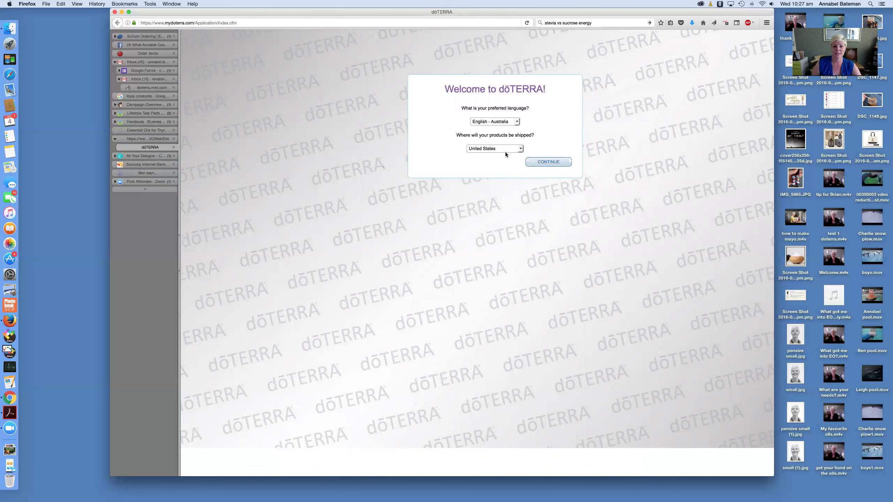
left_click(503, 148)
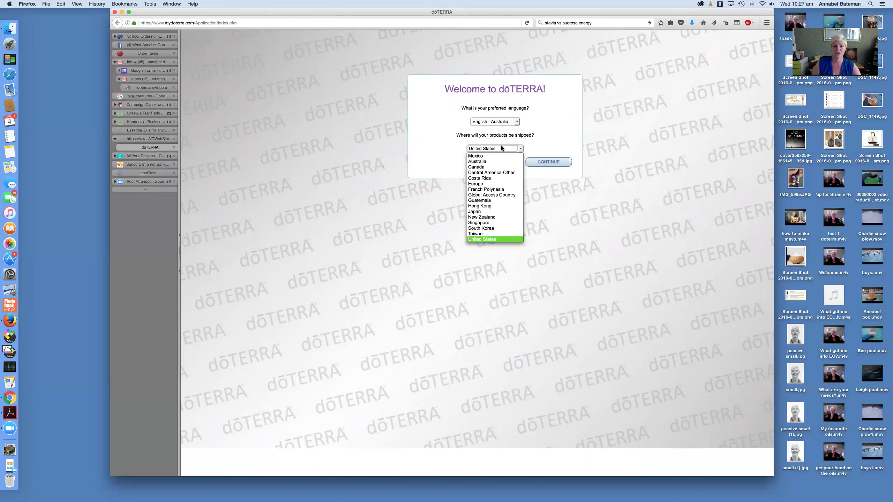
left_click(483, 162)
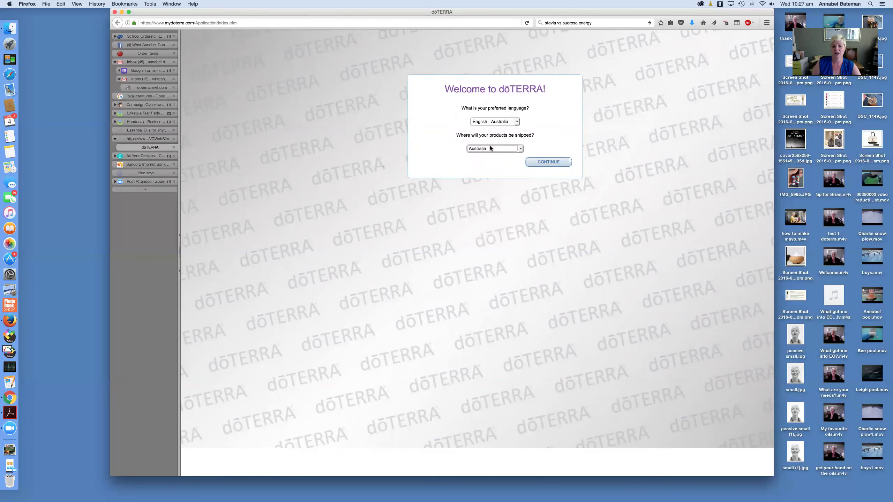
left_click(546, 162)
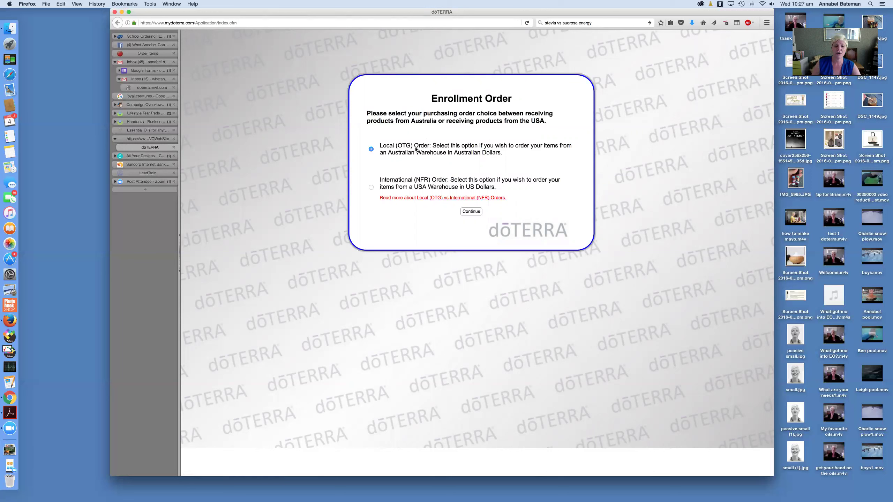
Step: Keep the local Australian order, choose Wholesale Prices, and look over the blank About You form
left_click(471, 211)
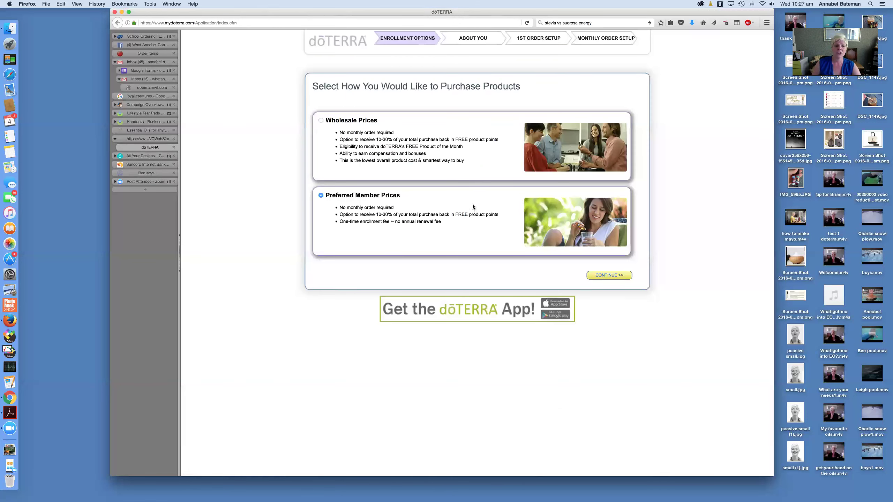
left_click(322, 120)
left_click(620, 275)
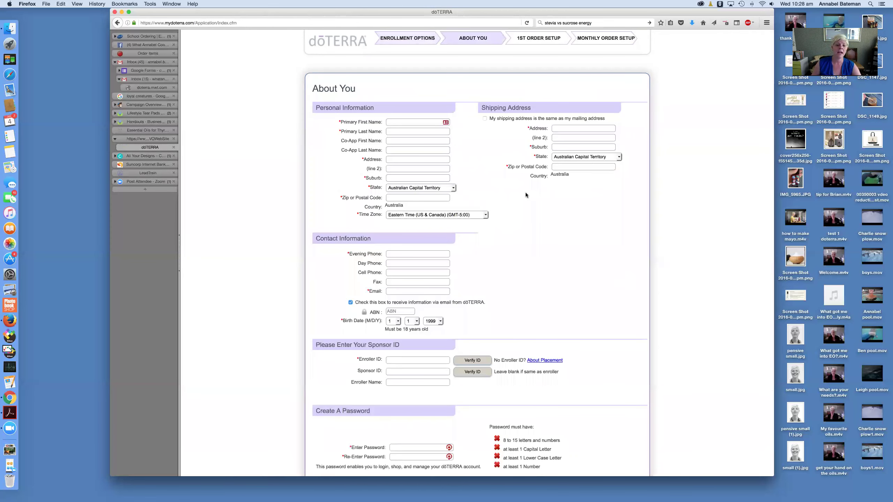
scroll(431, 262, "down", 5)
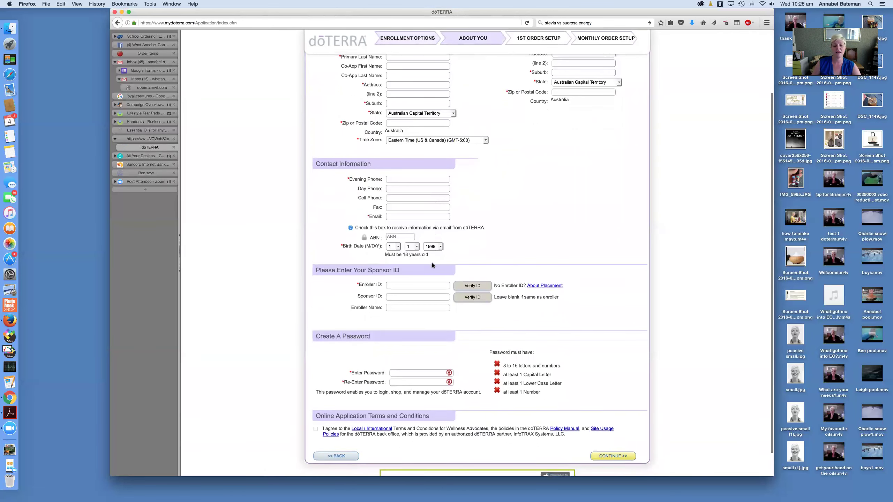
scroll(433, 263, "down", 2)
scroll(432, 263, "up", 7)
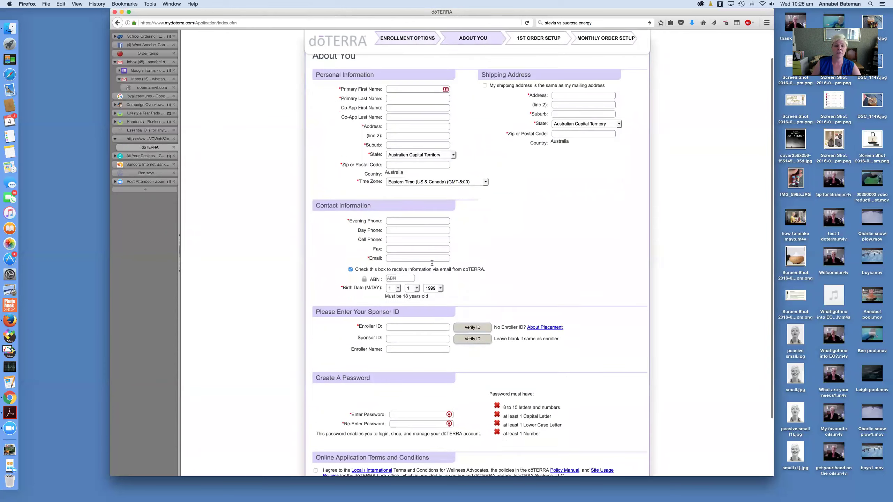
scroll(432, 263, "down", 4)
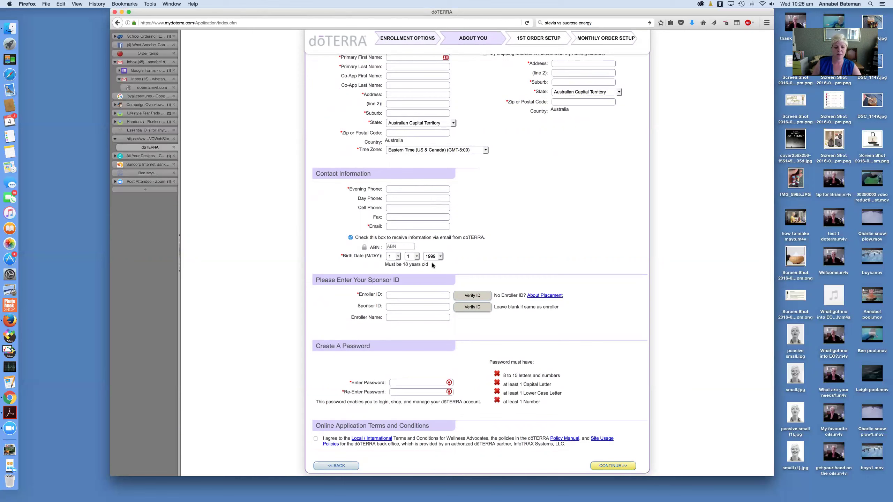
scroll(448, 249, "up", 3)
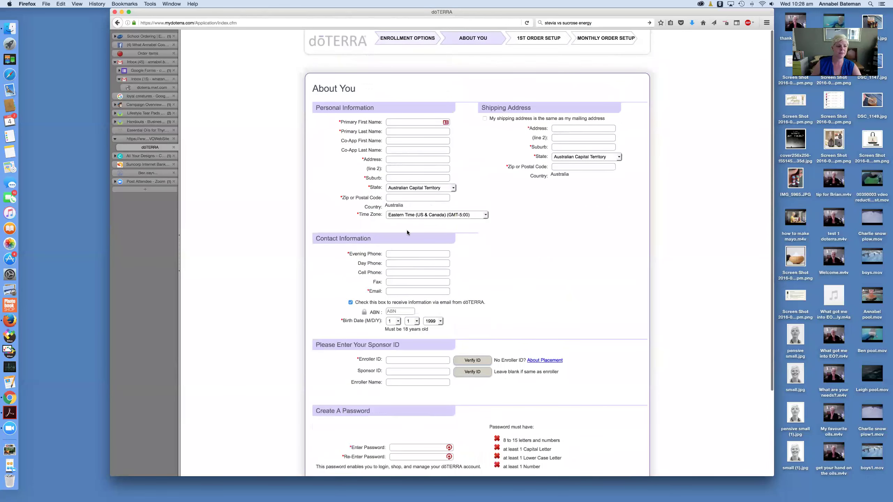
Step: Leave the enrollment for the back office website settings and go to the Shop page
left_click(154, 139)
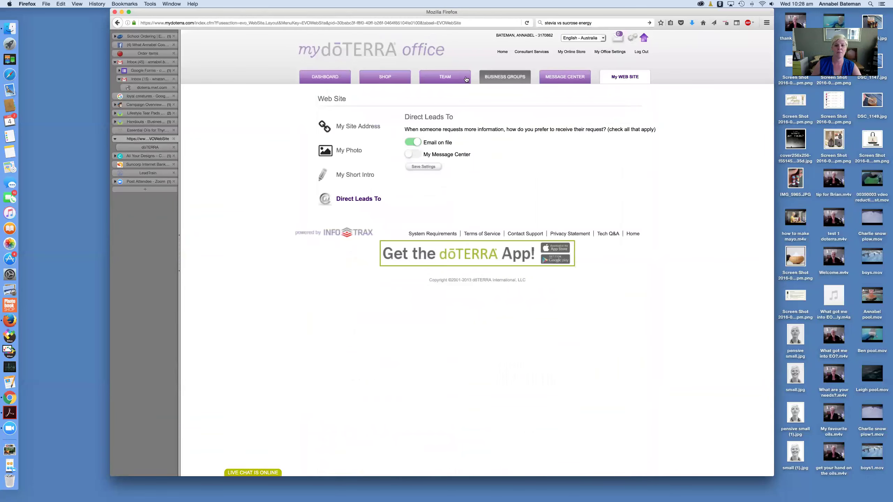
mouse_move(520, 52)
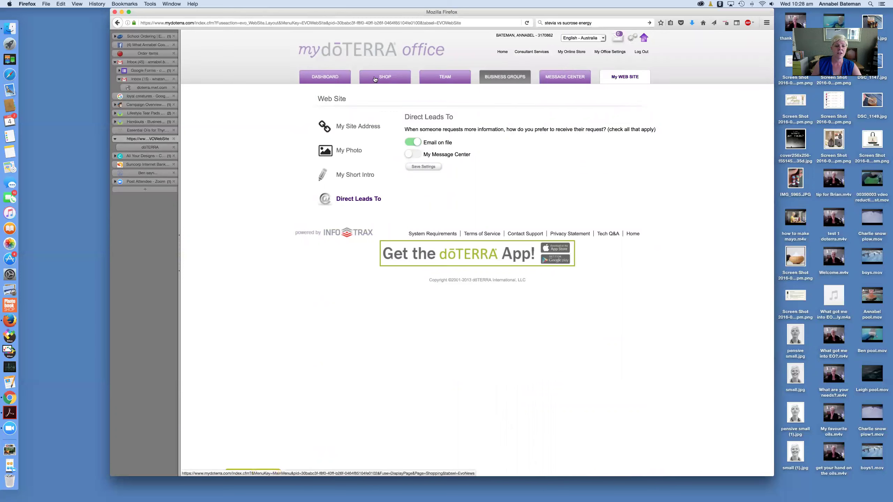
left_click(375, 79)
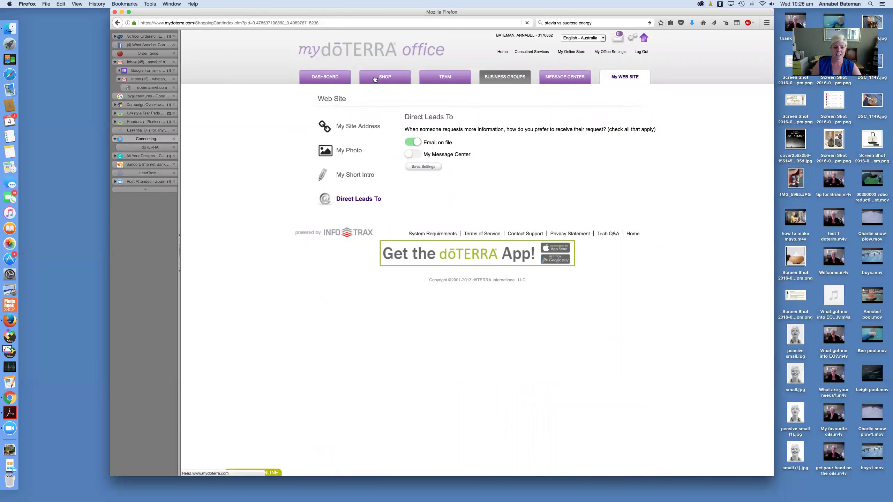